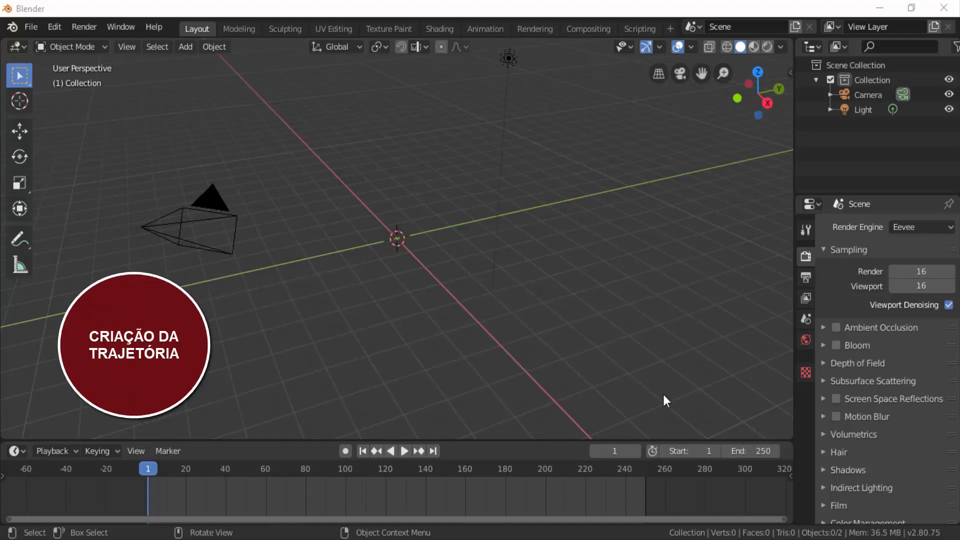
# Step: Add a Bezier curve at the scene origin
pyautogui.click(511, 134)
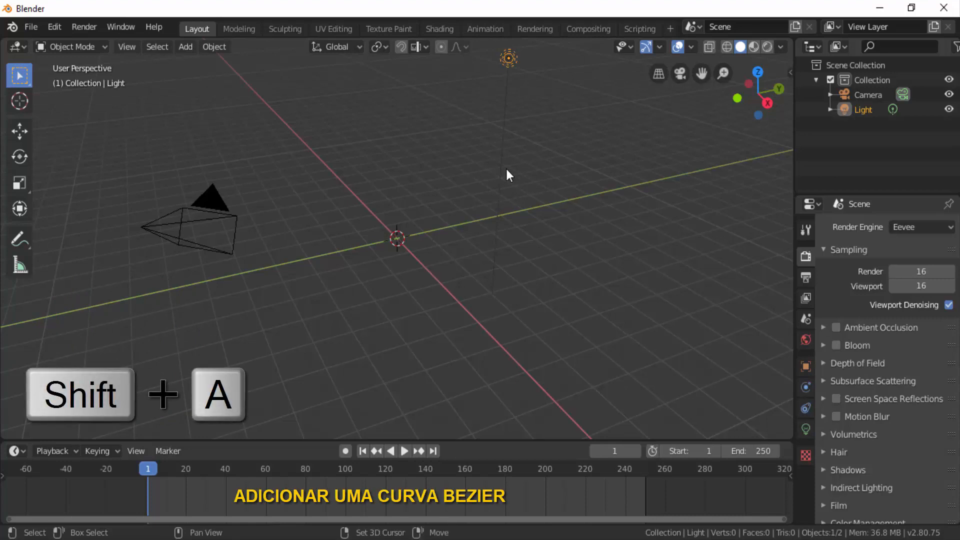
pyautogui.hotkey('shift', 'a')
pyautogui.moveTo(485, 184)
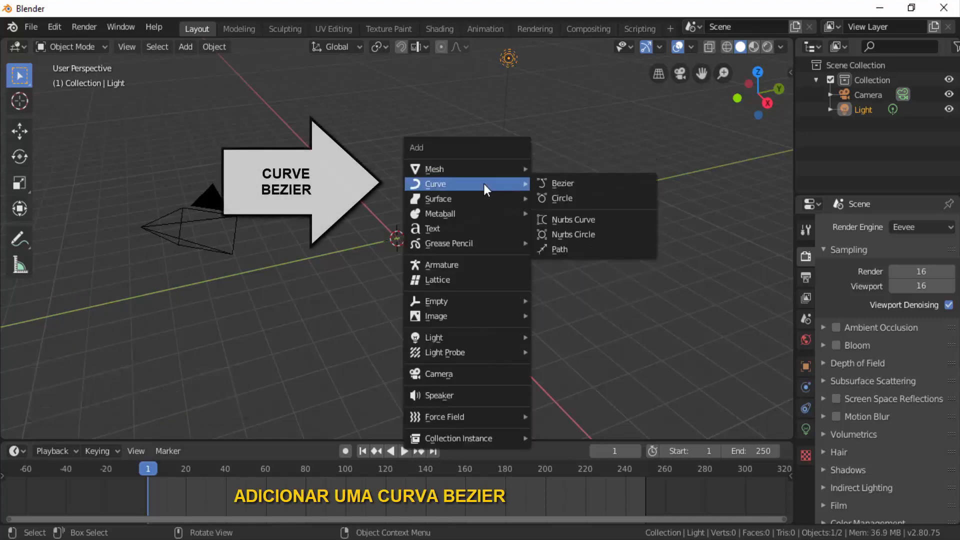
pyautogui.click(568, 183)
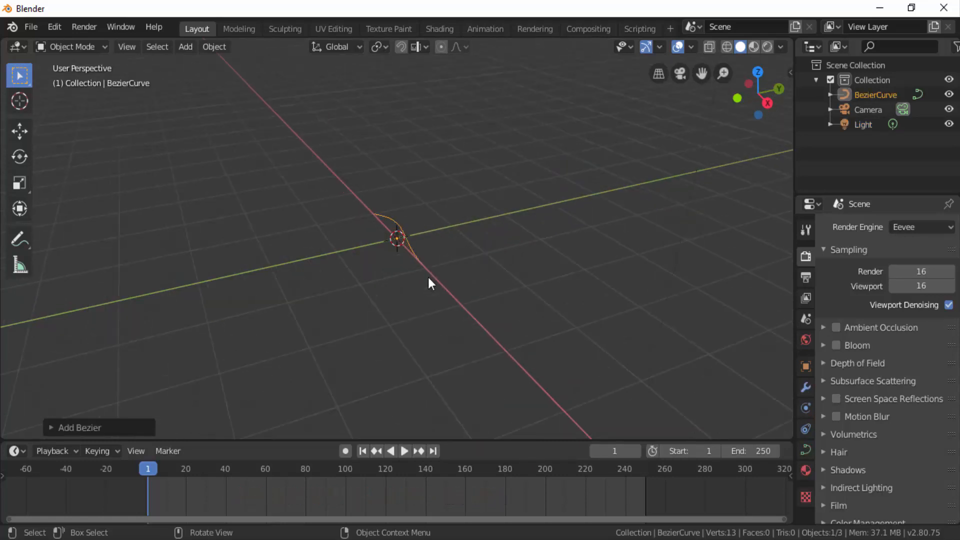
# Step: Rotate the Bezier curve 90° around the X axis so it stands upright
pyautogui.scroll(4, 428, 277)
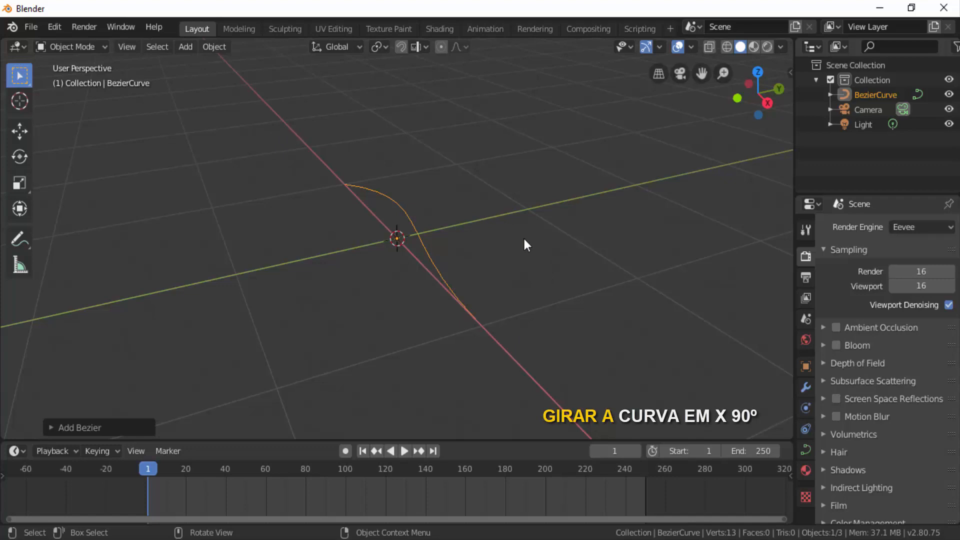
pyautogui.press('r')
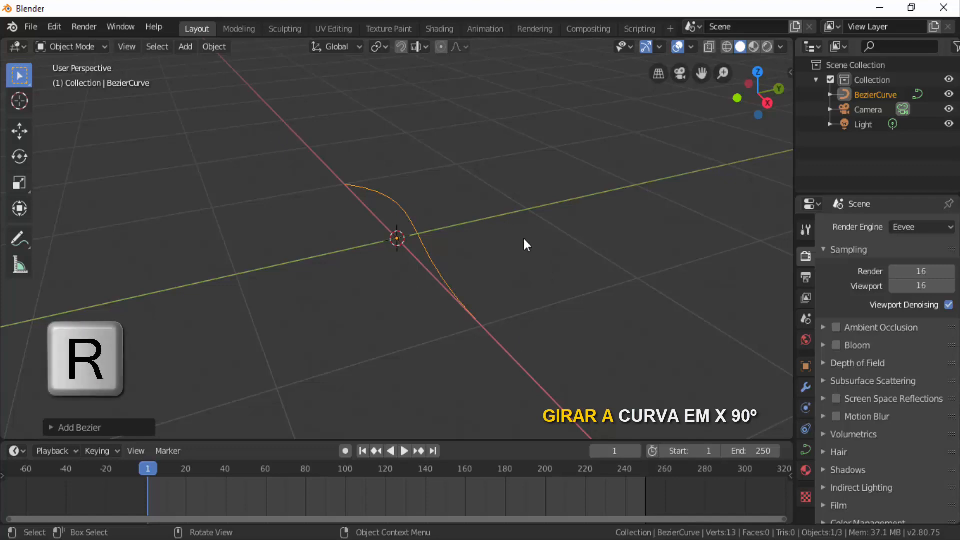
pyautogui.write('x90')
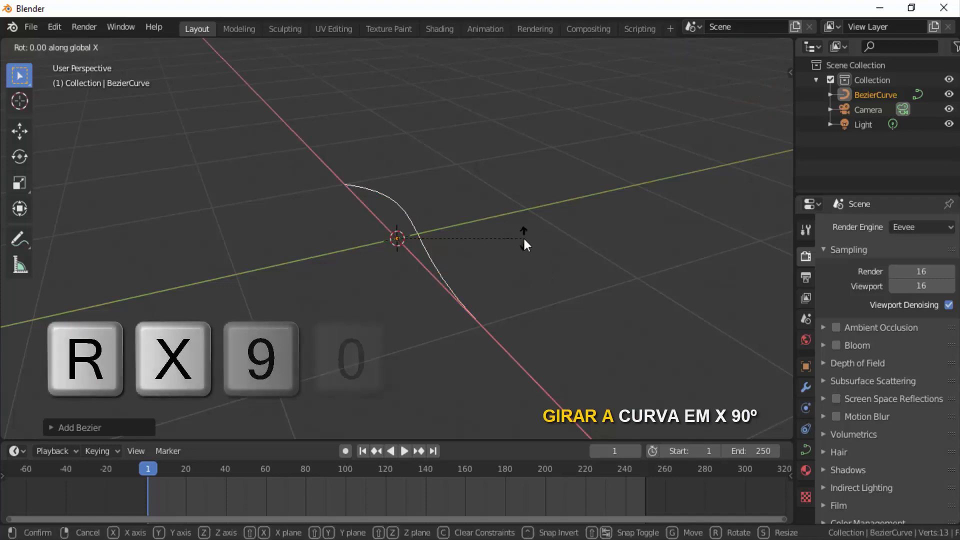
pyautogui.click(524, 239)
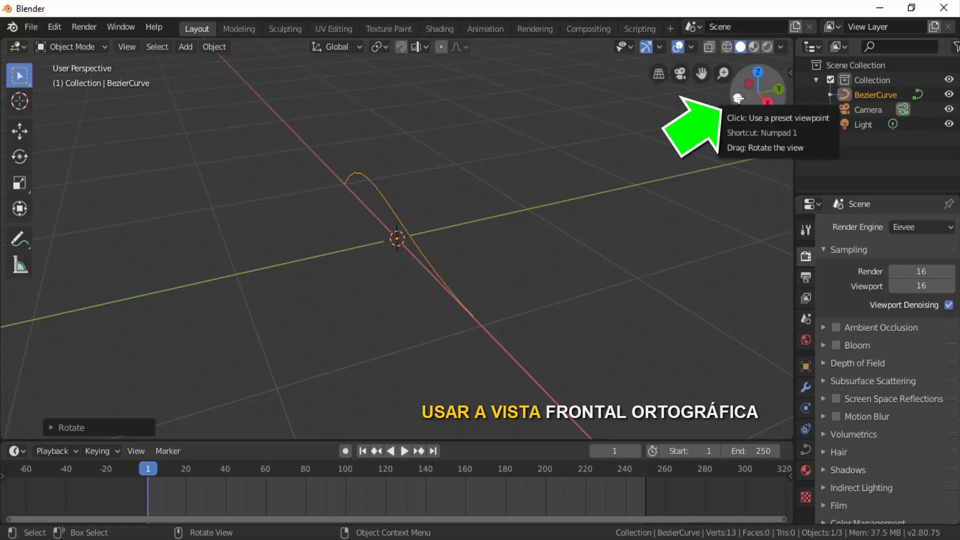
# Step: Switch to the front orthographic view and enter Edit Mode on the Bezier curve
pyautogui.click(737, 98)
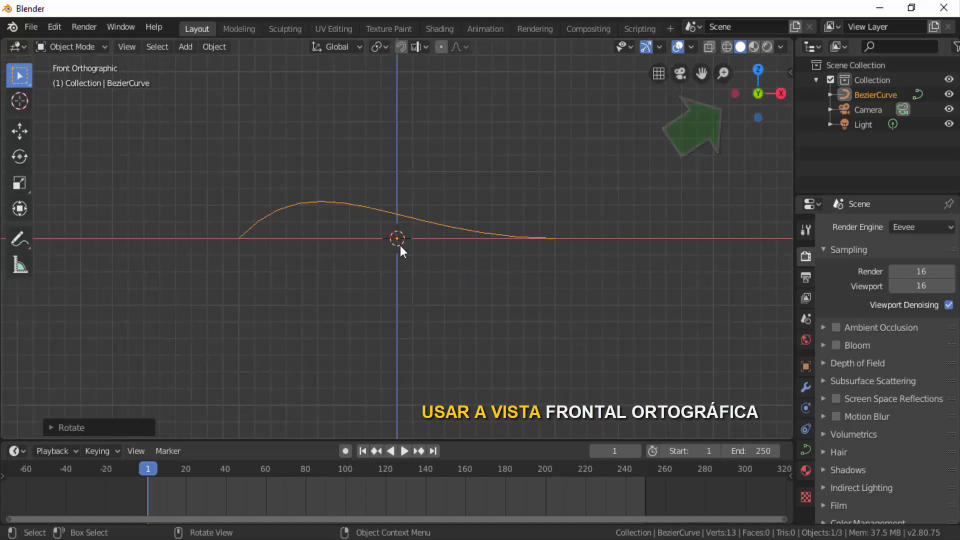
pyautogui.scroll(3, 401, 245)
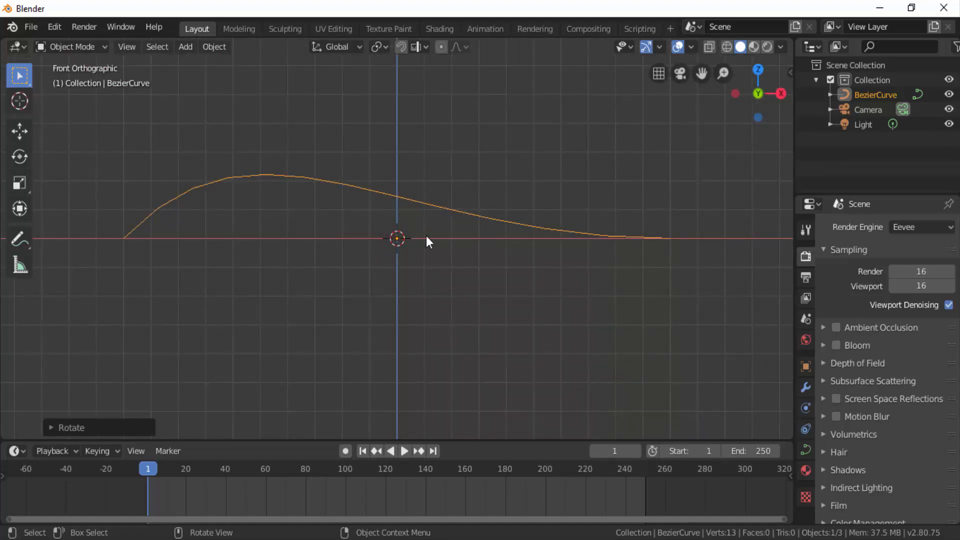
pyautogui.scroll(-1, 629, 285)
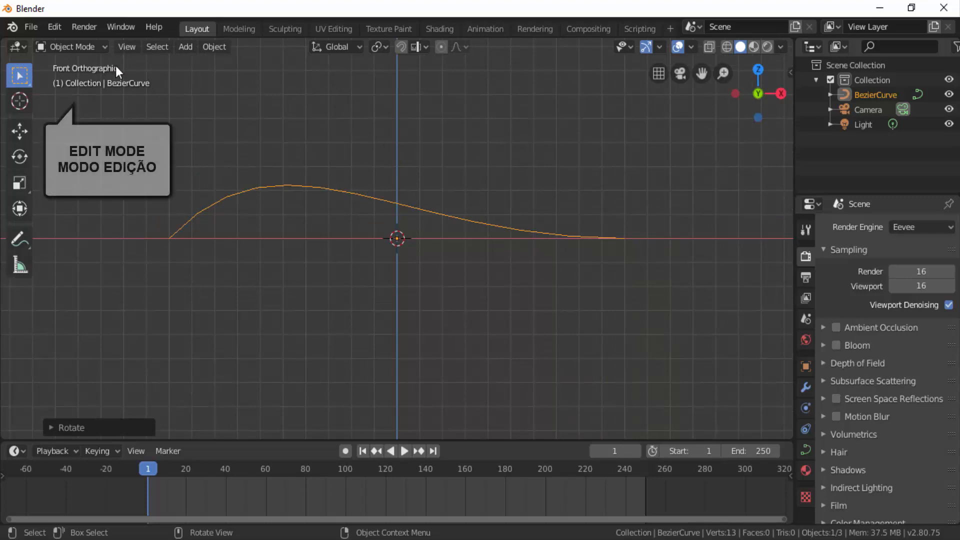
pyautogui.click(100, 47)
pyautogui.click(71, 78)
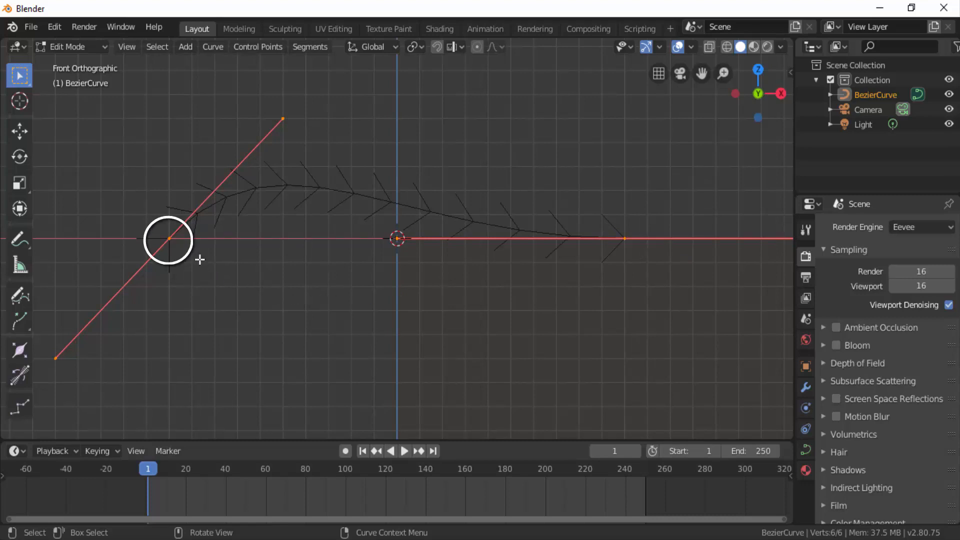
# Step: Raise the curve's left control point straight up along Z with the Move tool, well above the X axis
pyautogui.click(170, 241)
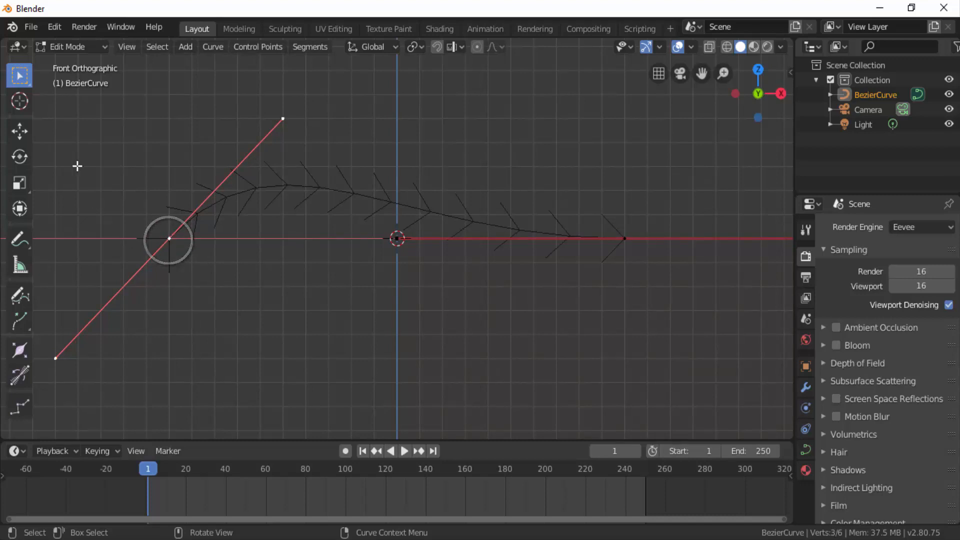
pyautogui.click(23, 133)
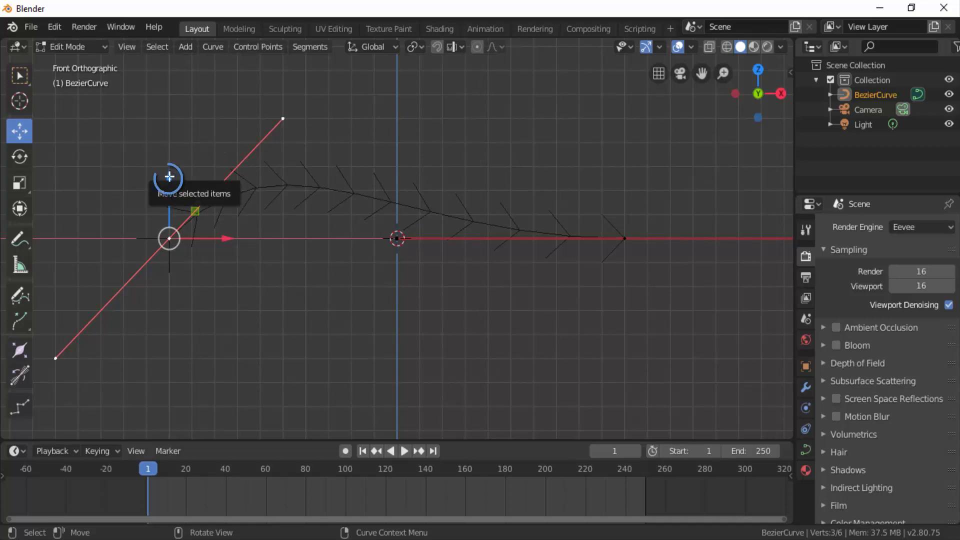
pyautogui.moveTo(169, 177); pyautogui.dragTo(187, 405)
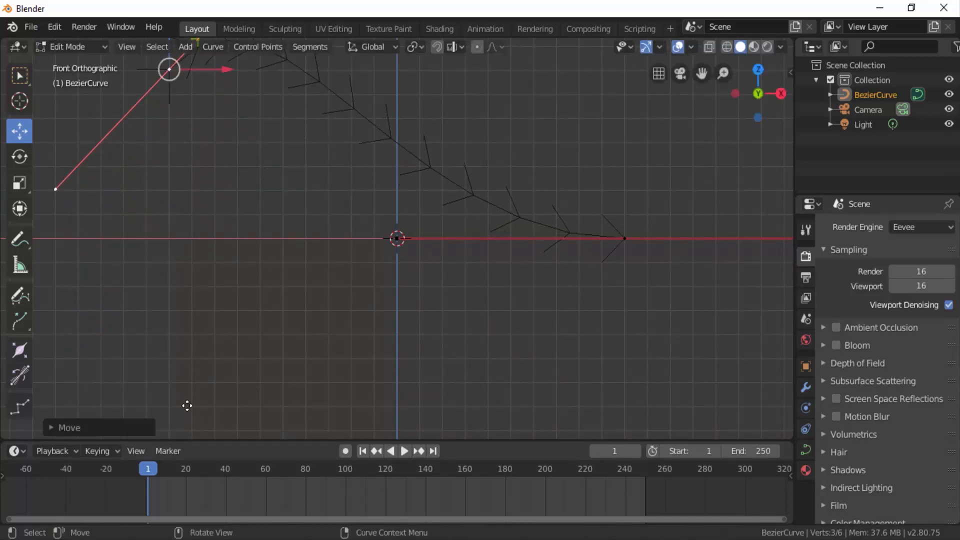
pyautogui.scroll(-2, 319, 326)
pyautogui.scroll(-2, 319, 326)
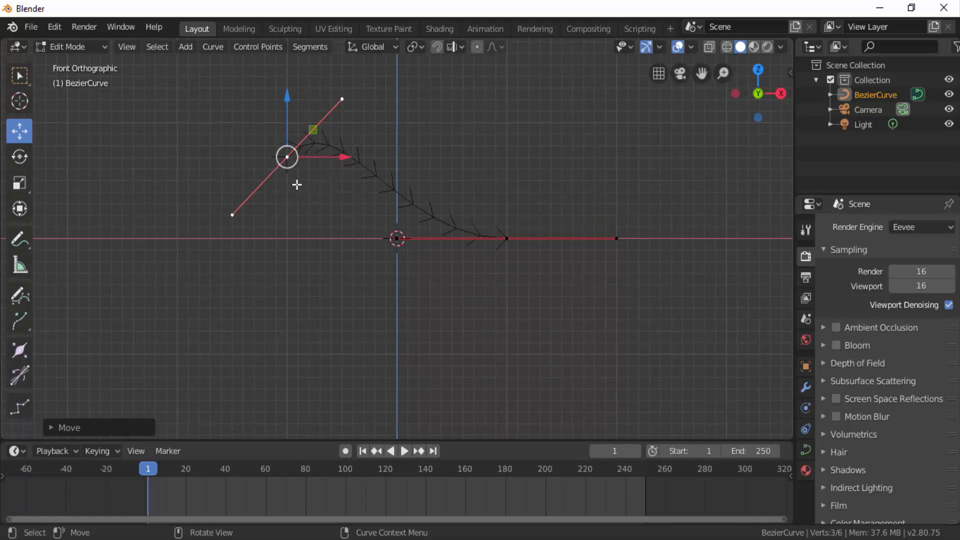
# Step: Lower the right-hand handle of the raised control point along Z to the X axis, shaping the curve into a descending ramp
pyautogui.click(343, 97)
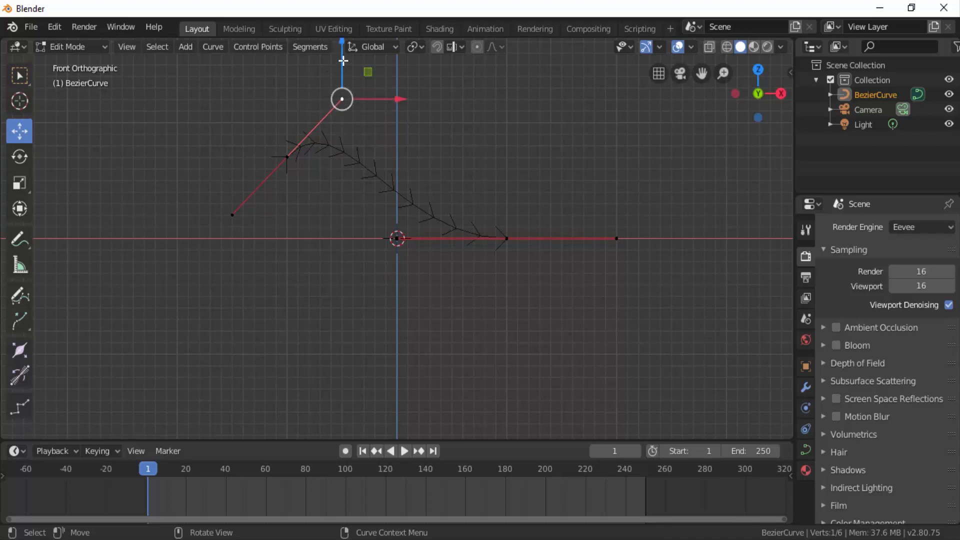
pyautogui.moveTo(343, 61); pyautogui.dragTo(301, 199)
pyautogui.scroll(3, 397, 348)
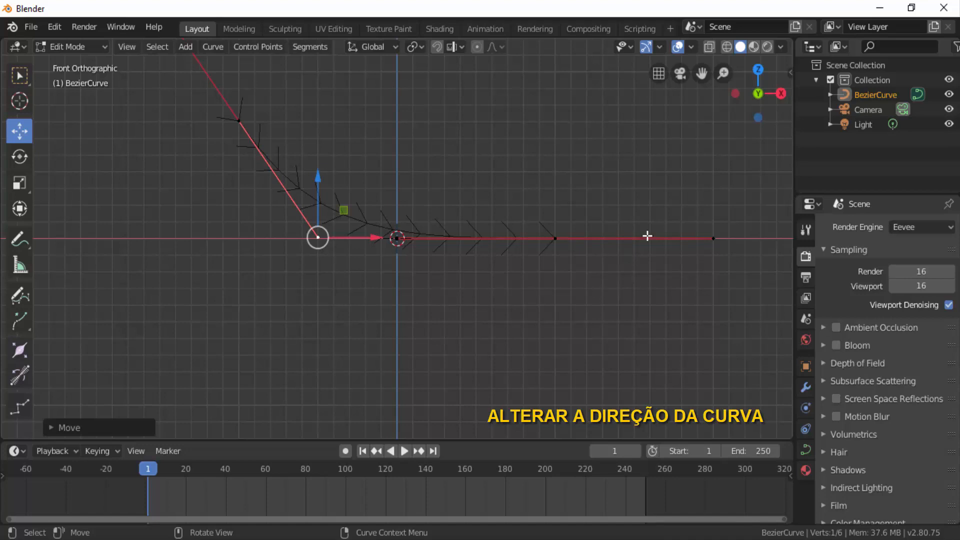
# Step: Switch the curve's direction and return to Object Mode
pyautogui.rightClick(628, 202)
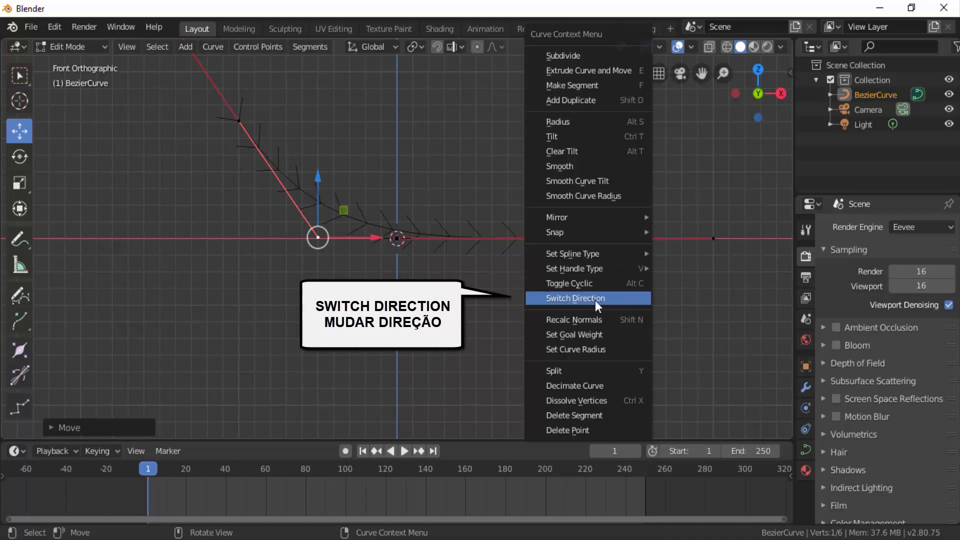
pyautogui.click(581, 299)
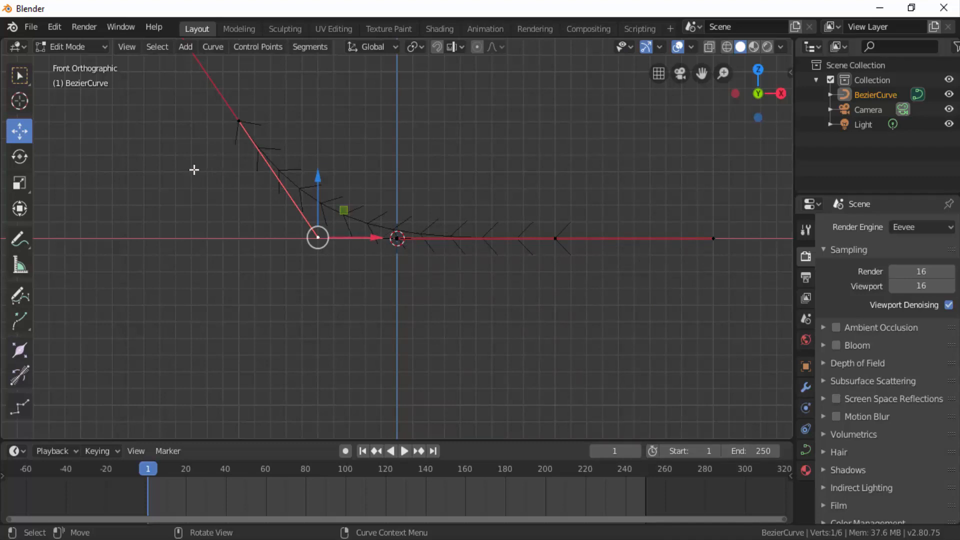
pyautogui.click(94, 44)
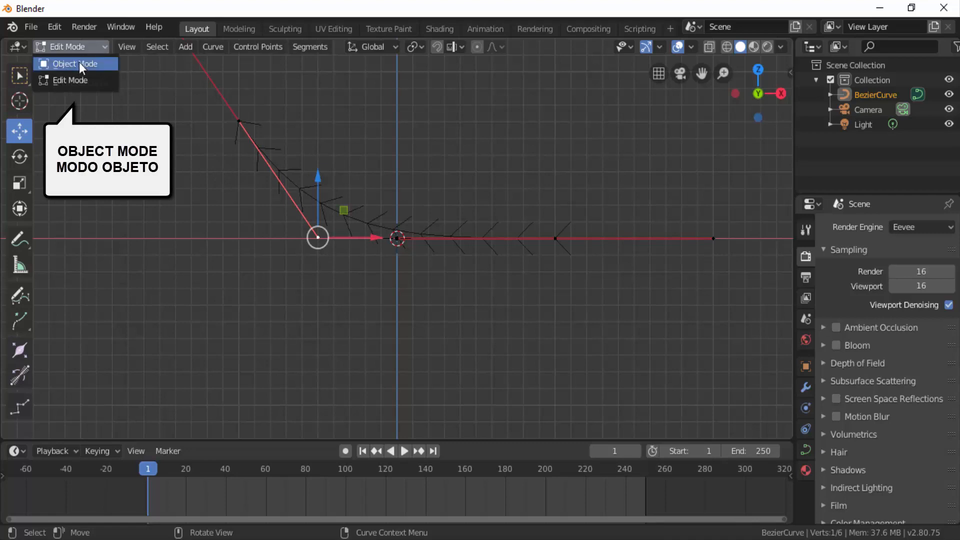
pyautogui.click(79, 62)
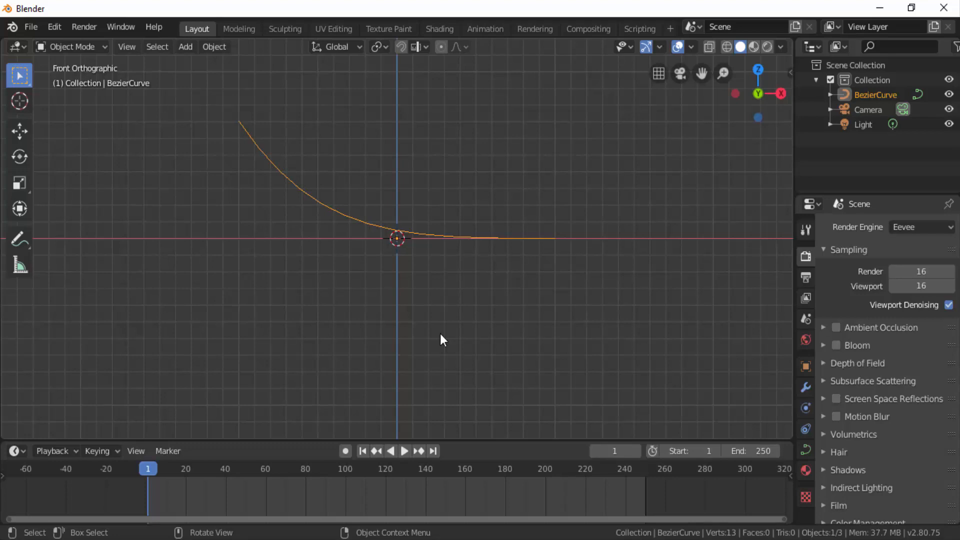
# Step: Add a UV sphere mesh at the scene origin
pyautogui.scroll(1, 429, 318)
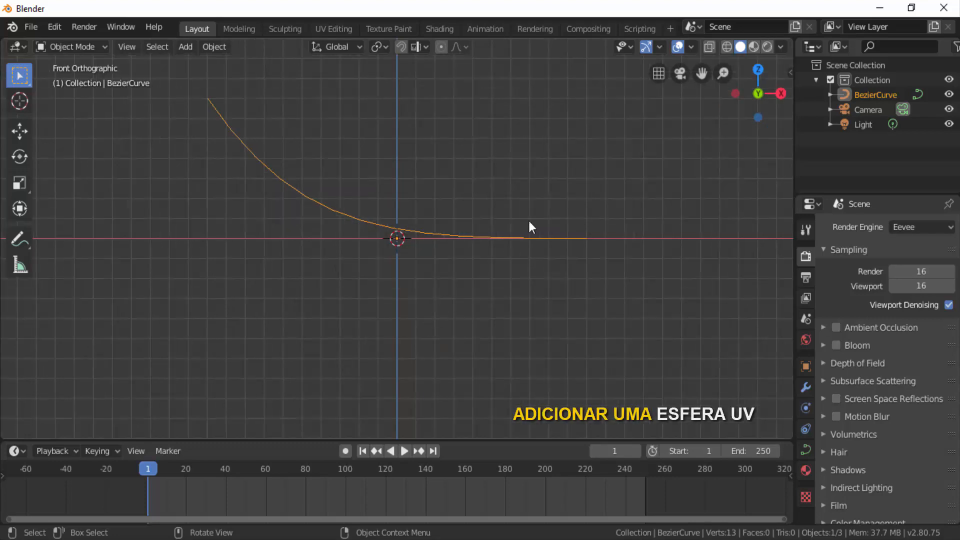
pyautogui.hotkey('shift', 'a')
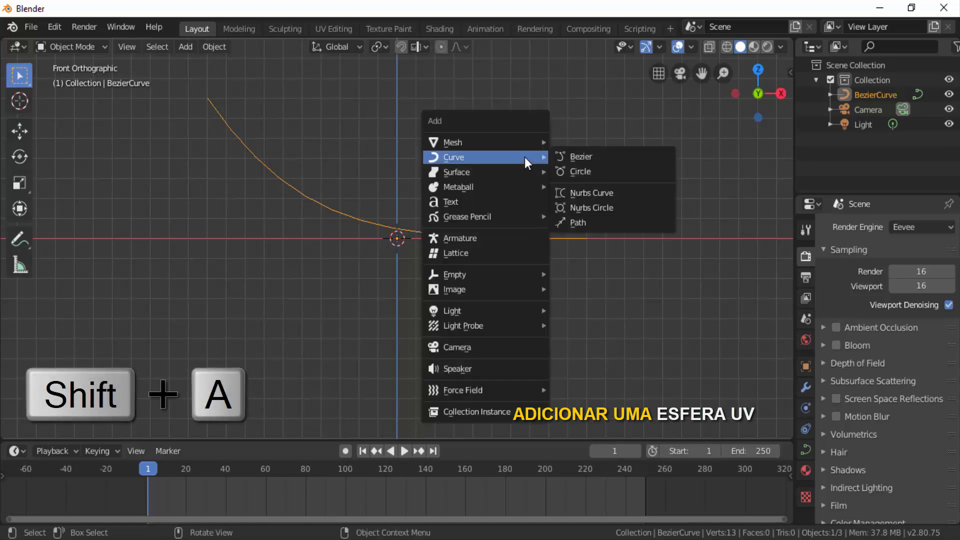
pyautogui.moveTo(496, 142)
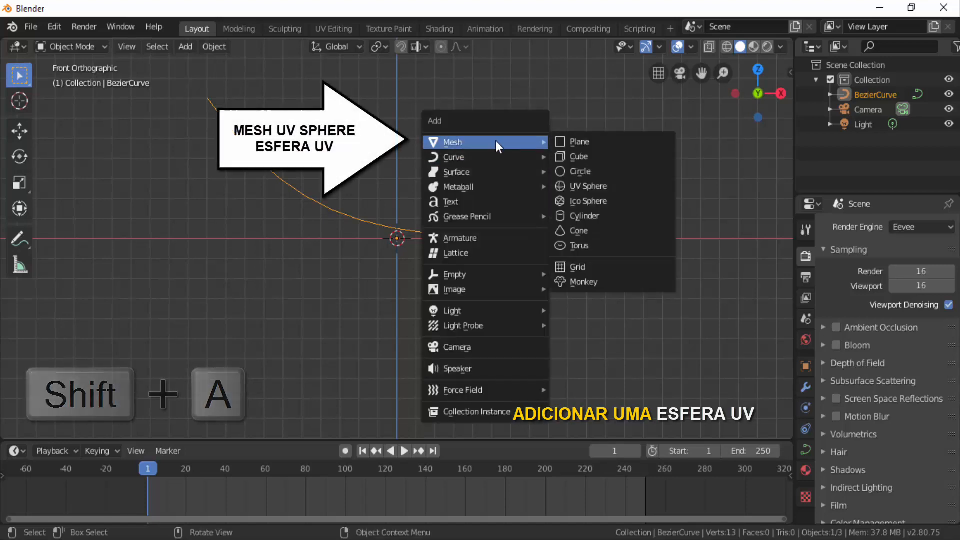
pyautogui.click(602, 186)
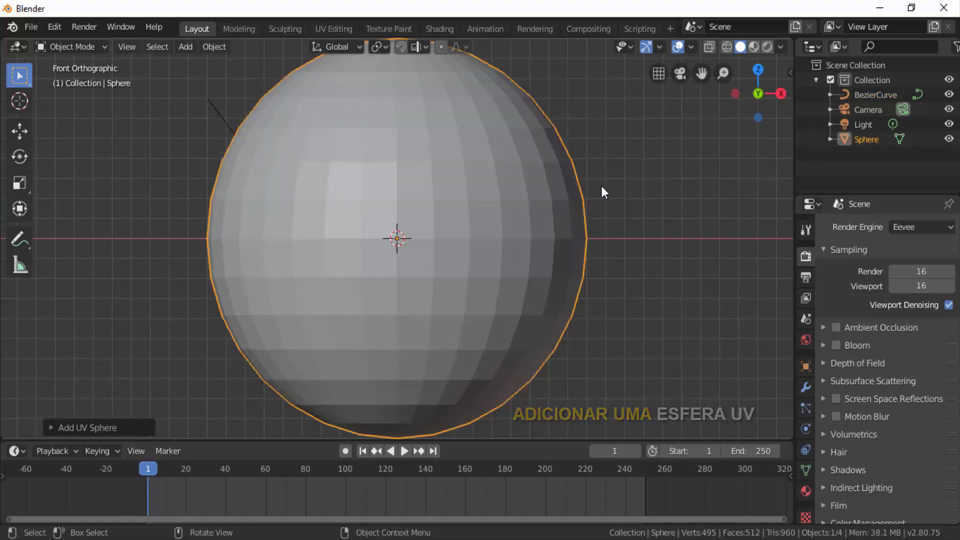
# Step: Scale the UV sphere down uniformly to a small ball, much smaller than the curve
pyautogui.scroll(-2, 458, 377)
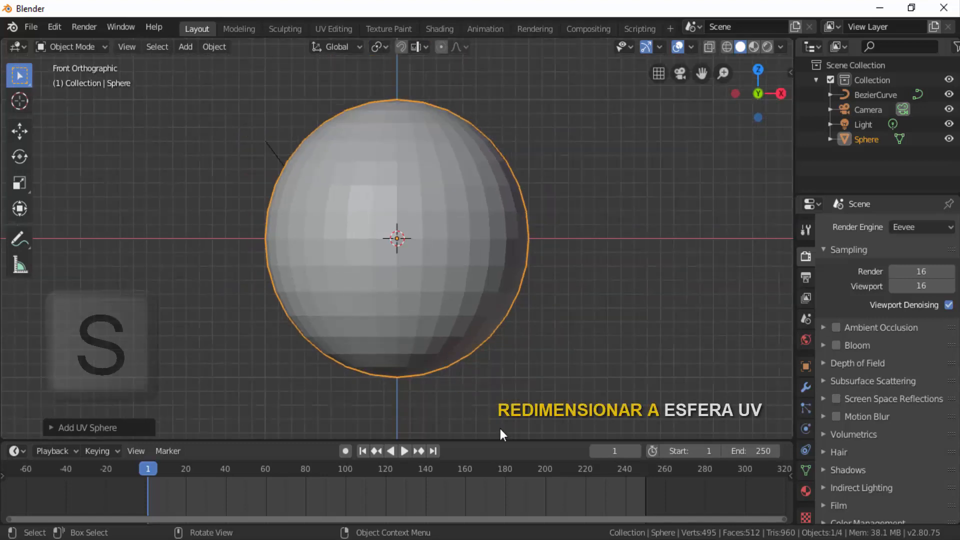
pyautogui.press('s')
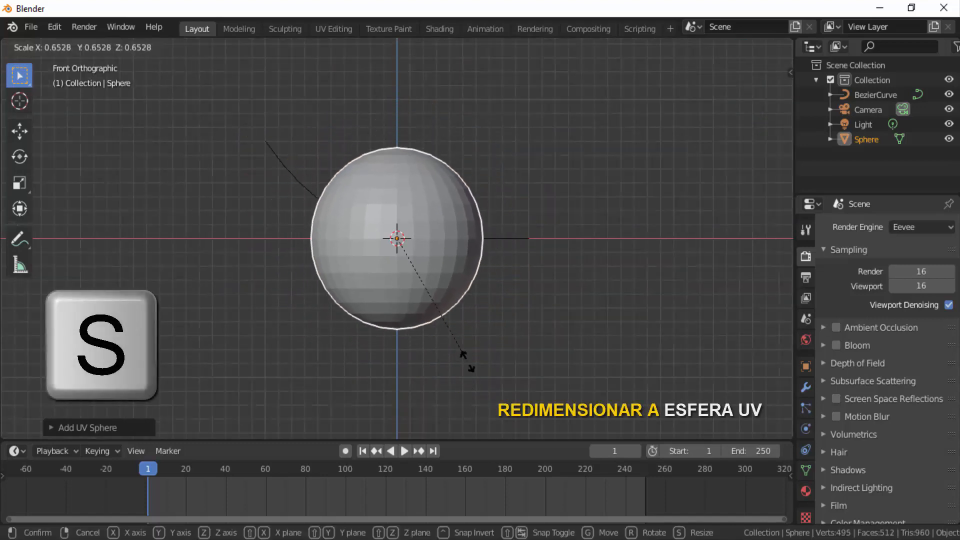
pyautogui.click(411, 248)
pyautogui.scroll(3, 408, 247)
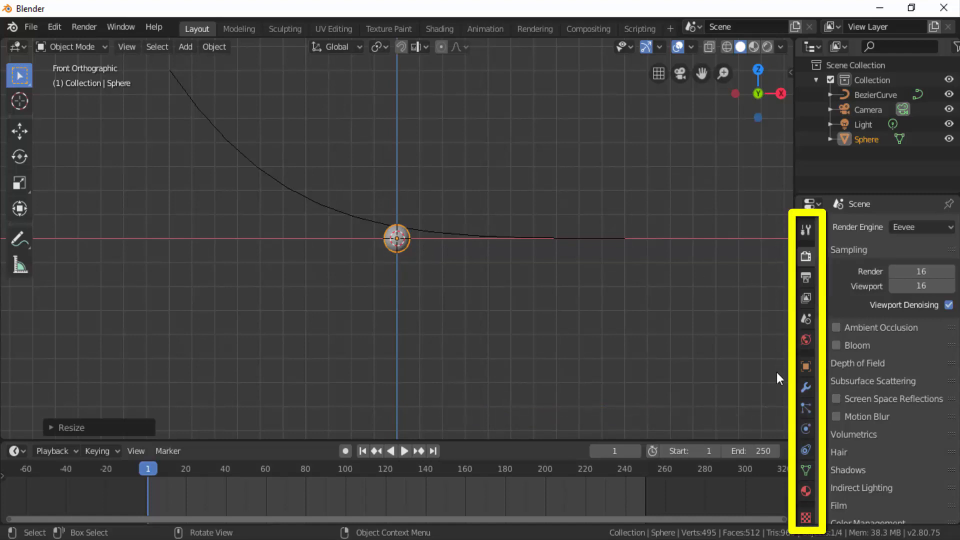
# Step: Give the sphere a new material with a golden-yellow base color and show the viewport in Rendered shading
pyautogui.click(805, 492)
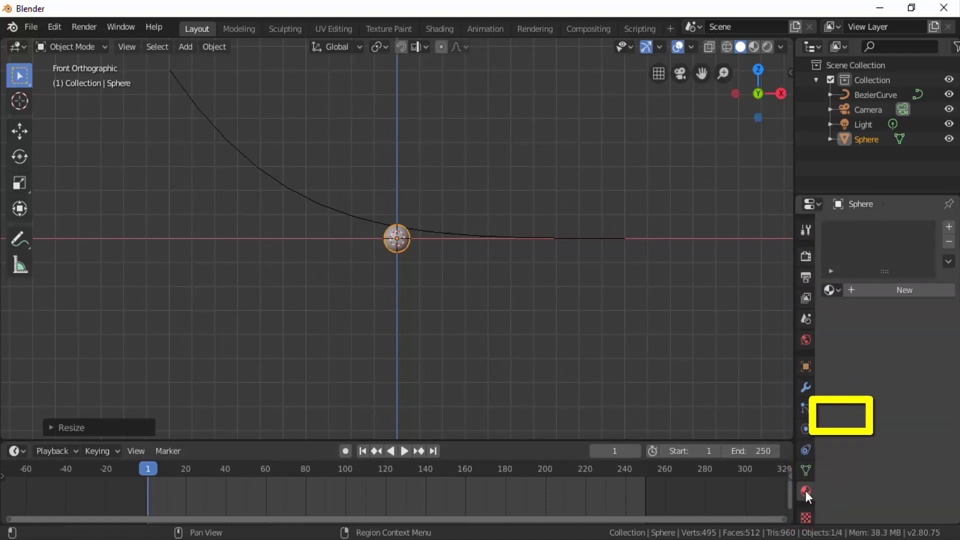
pyautogui.click(900, 292)
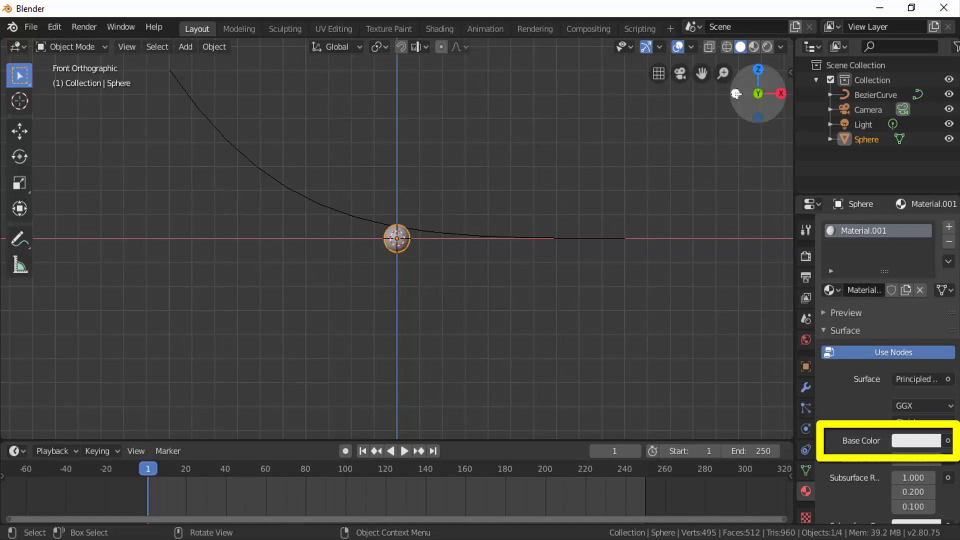
pyautogui.click(767, 50)
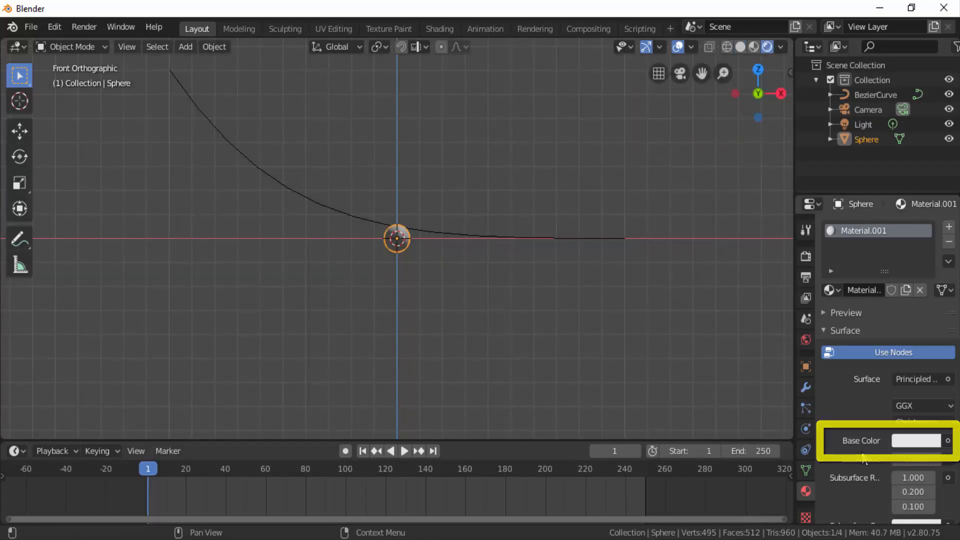
pyautogui.click(915, 443)
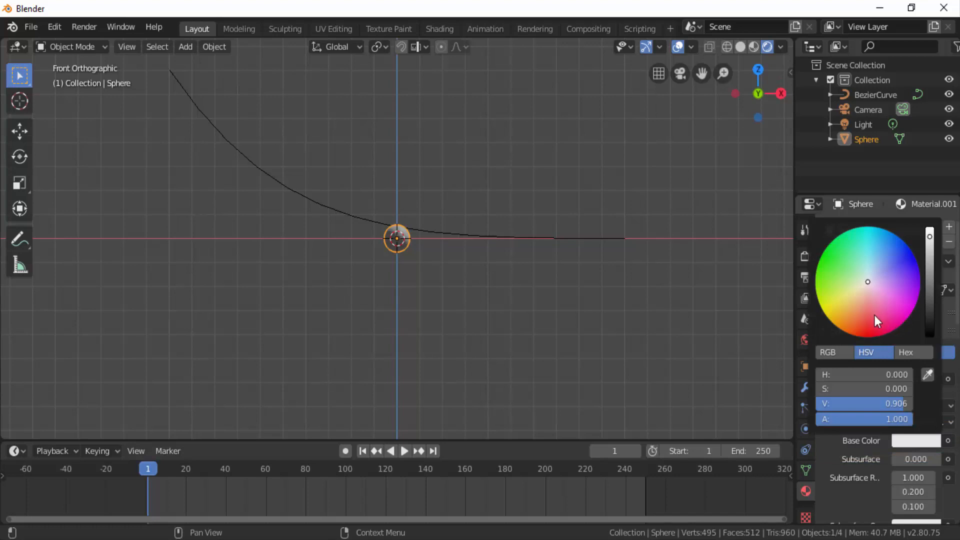
pyautogui.moveTo(875, 315); pyautogui.dragTo(838, 313)
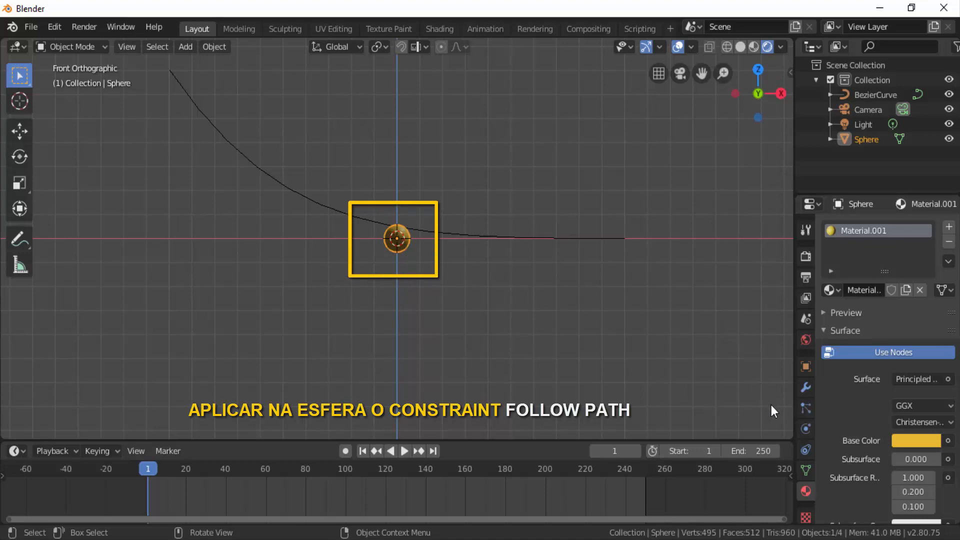
# Step: Add a Follow Path constraint to the sphere with BezierCurve as its target
pyautogui.click(804, 450)
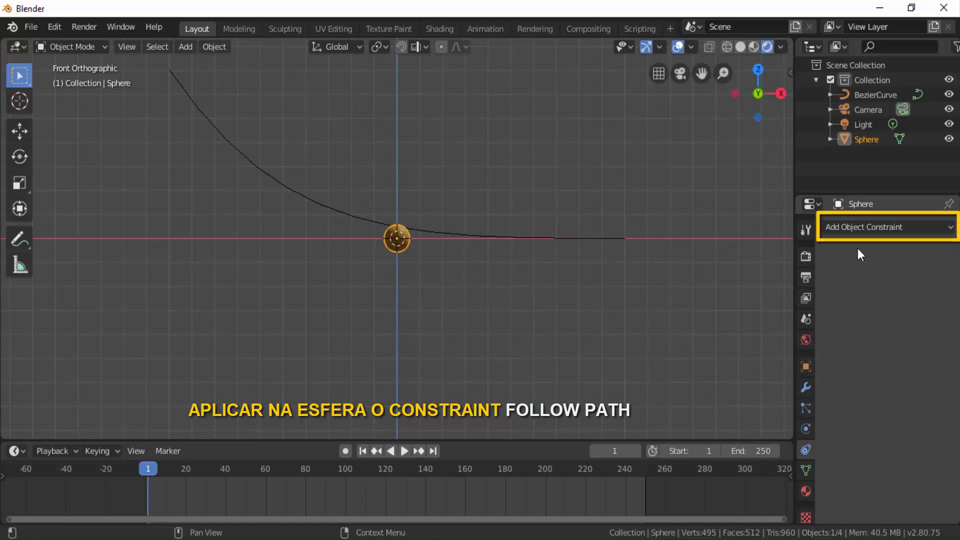
pyautogui.click(886, 227)
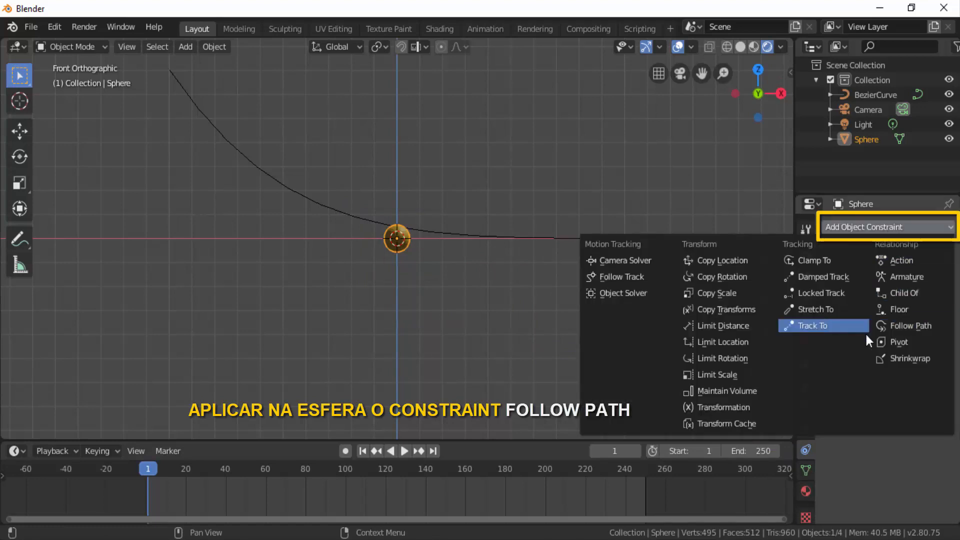
pyautogui.click(920, 328)
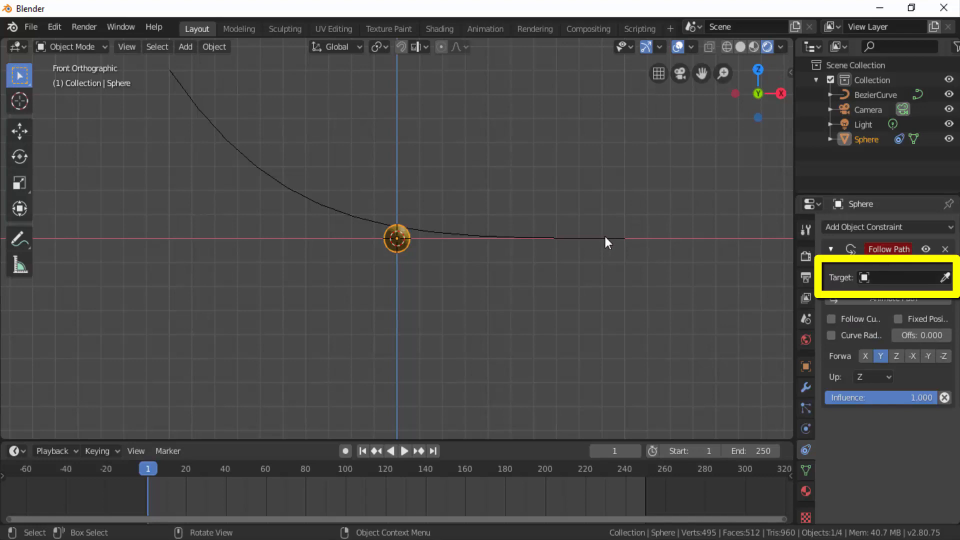
pyautogui.click(889, 276)
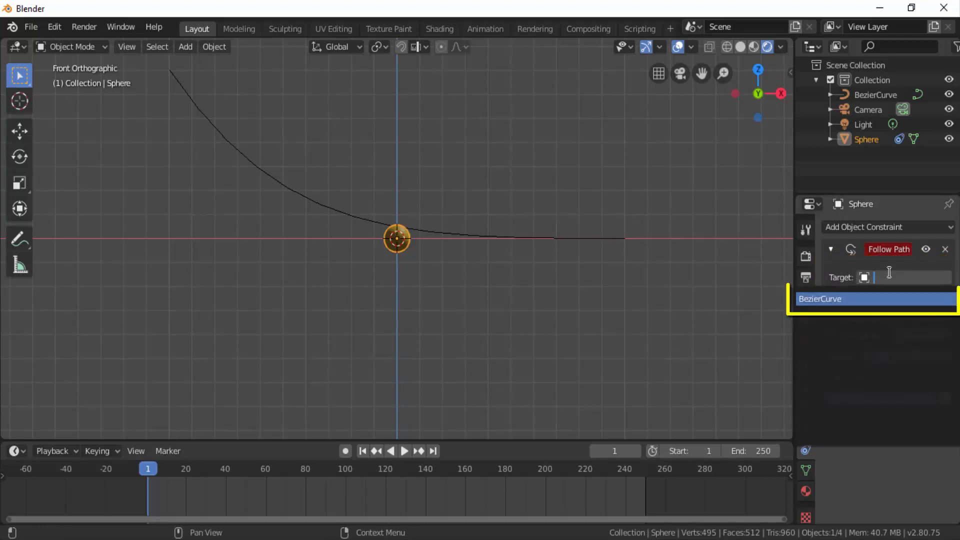
pyautogui.click(825, 299)
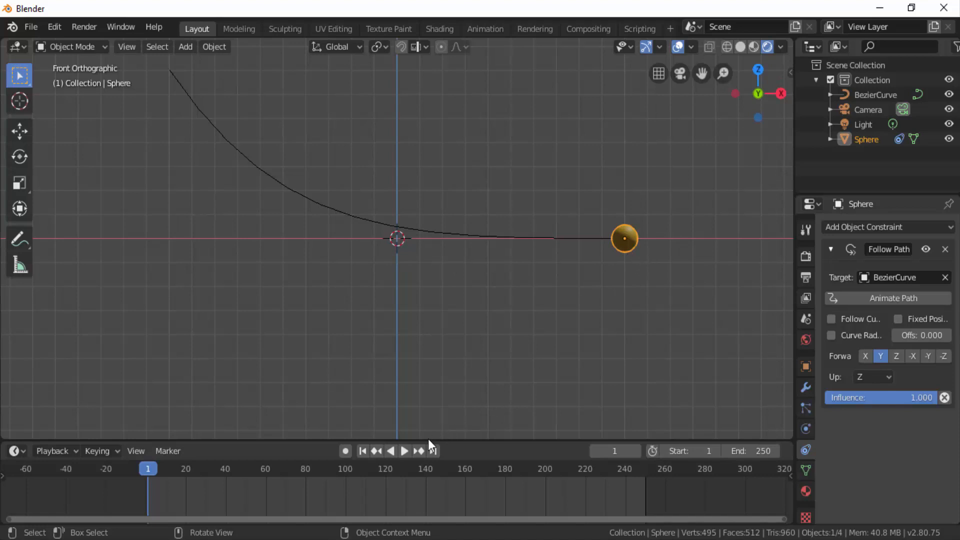
# Step: Play the animation briefly to check the sphere's motion, stop it and return to frame 1
pyautogui.click(400, 451)
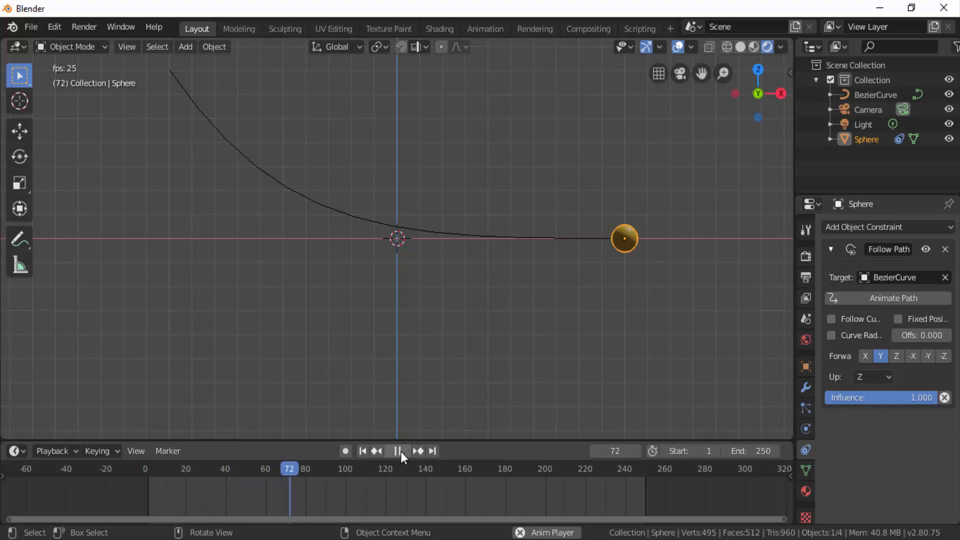
pyautogui.click(399, 452)
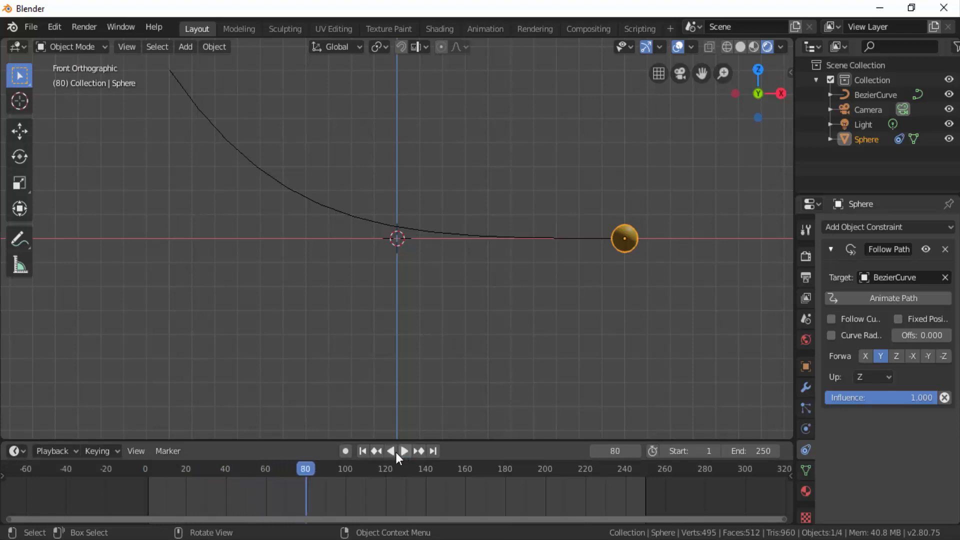
pyautogui.click(361, 450)
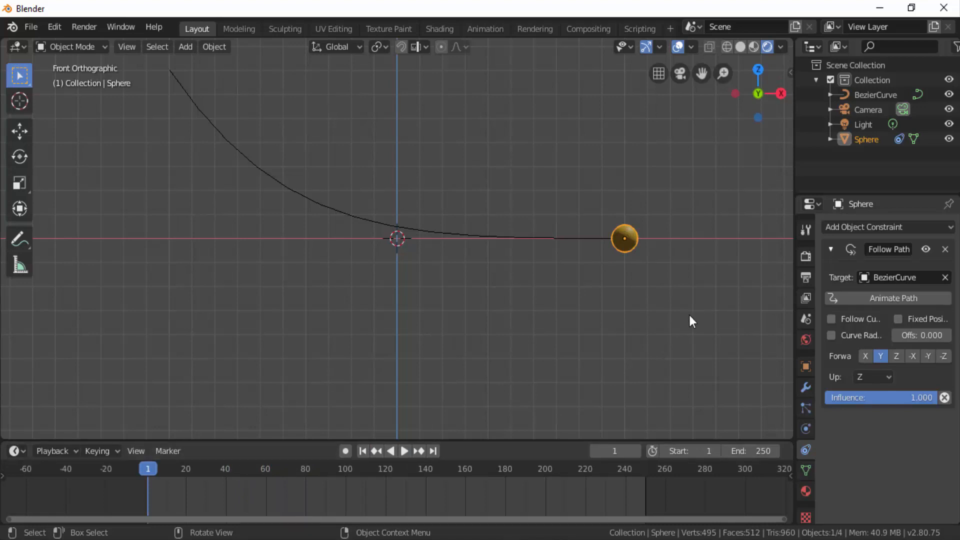
# Step: Enable Follow Curve and Animate Path on the constraint, and test the sphere's motion by playing from frame 1 and rewinding
pyautogui.click(832, 320)
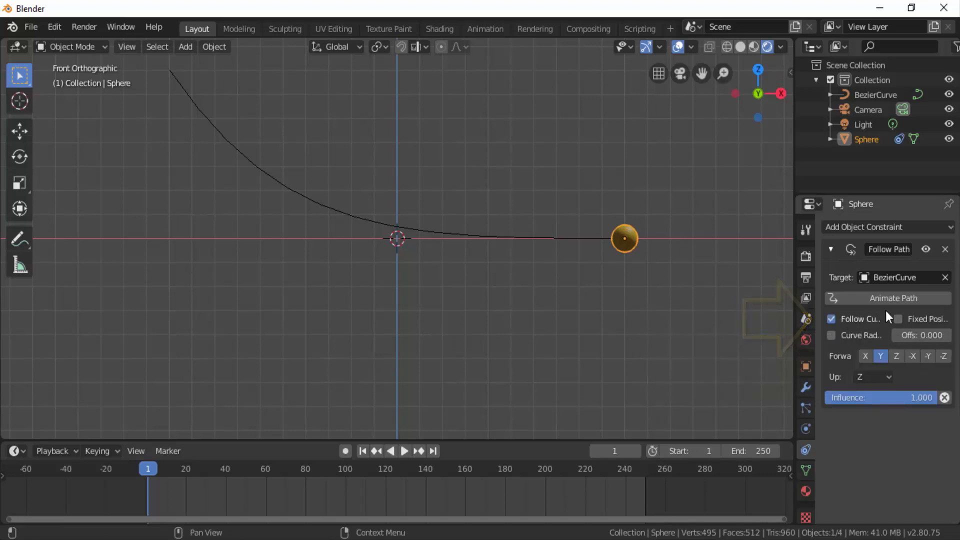
pyautogui.click(898, 303)
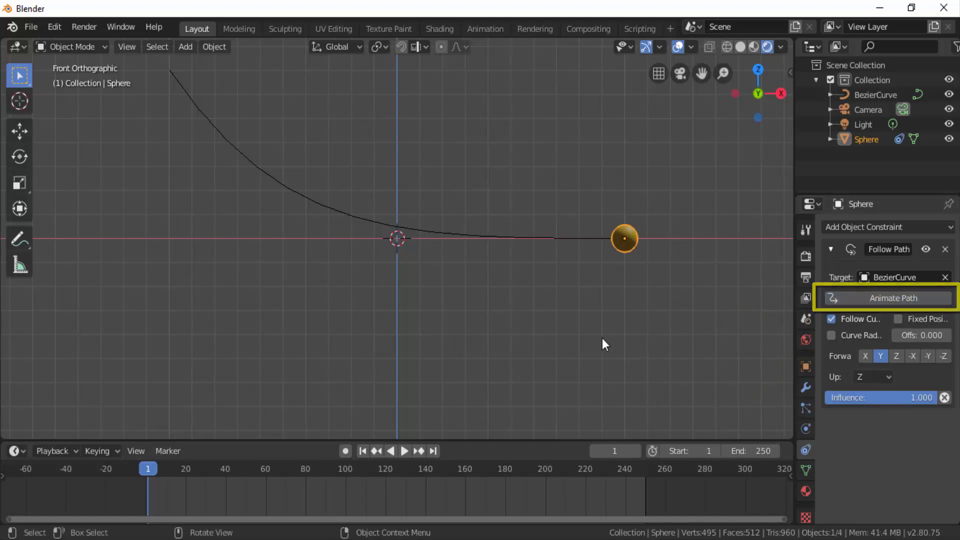
pyautogui.click(403, 452)
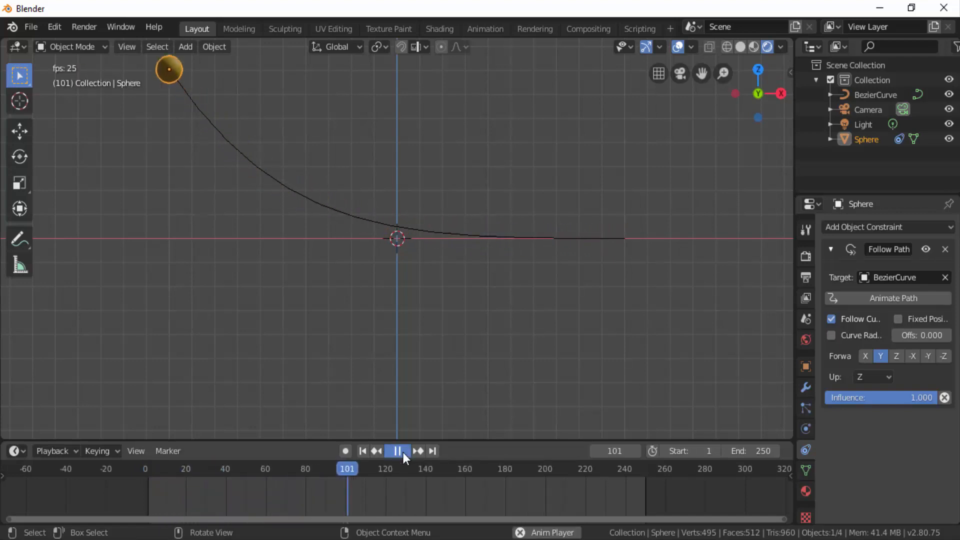
pyautogui.click(403, 452)
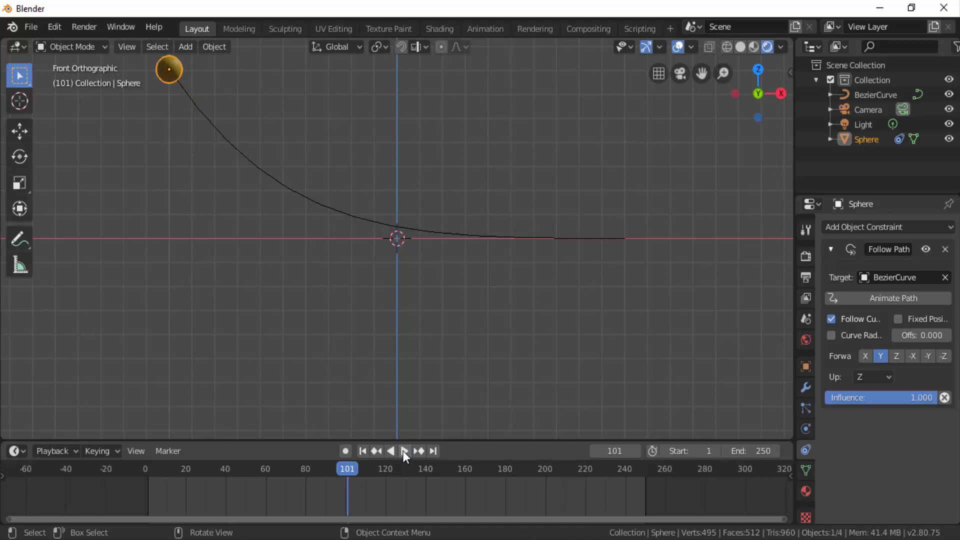
pyautogui.click(363, 455)
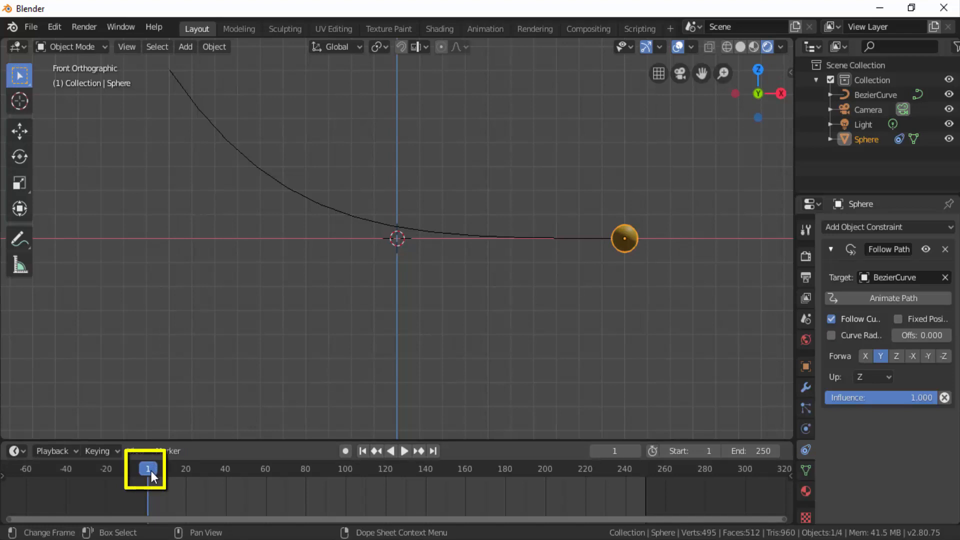
# Step: Move the timeline to frame 100 and apply the Quick Explode effect to the sphere
pyautogui.press('space')
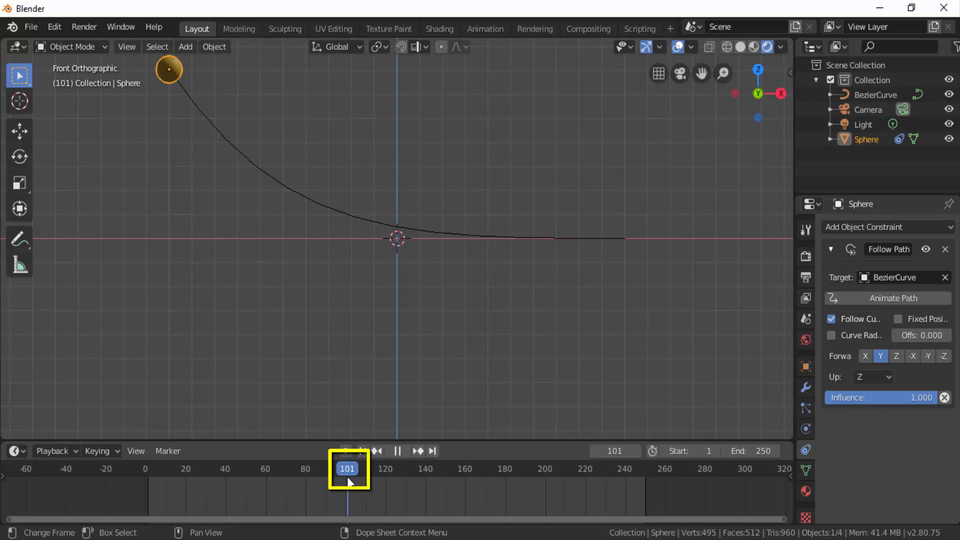
pyautogui.moveTo(348, 477); pyautogui.dragTo(347, 475)
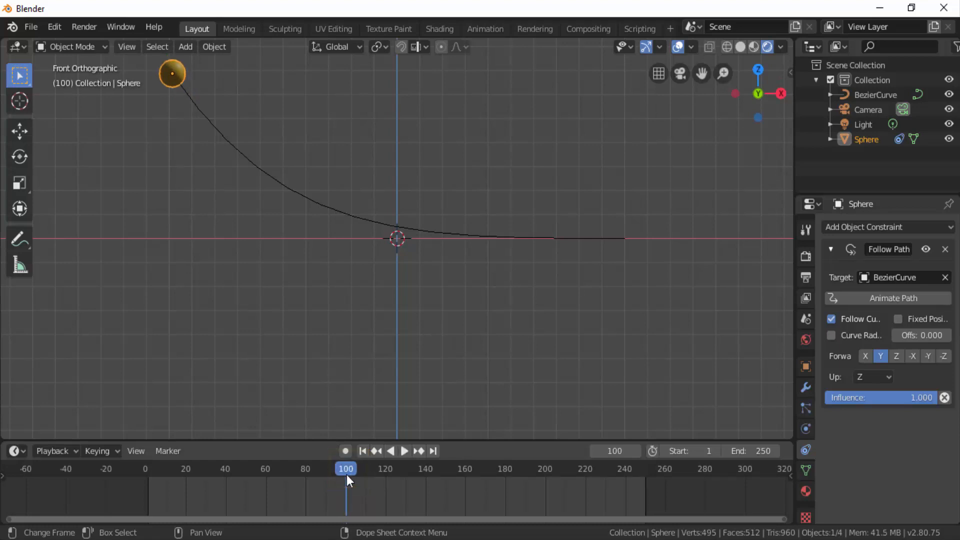
pyautogui.scroll(-1, 216, 225)
pyautogui.scroll(-1, 216, 223)
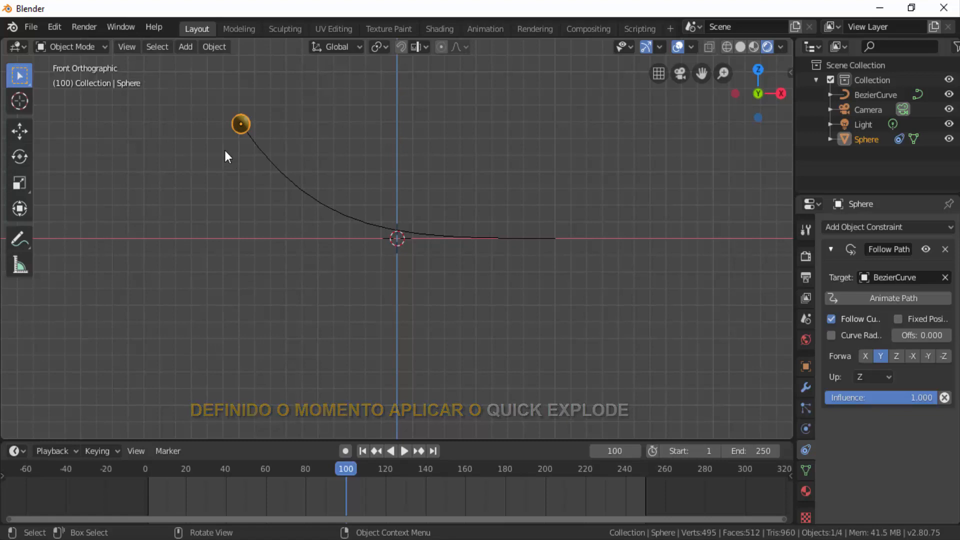
pyautogui.click(214, 47)
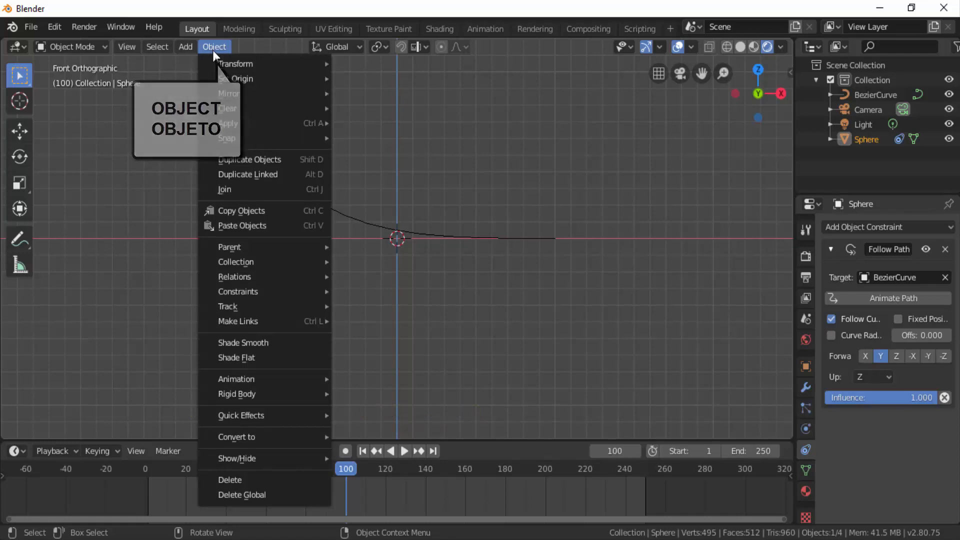
pyautogui.moveTo(255, 420)
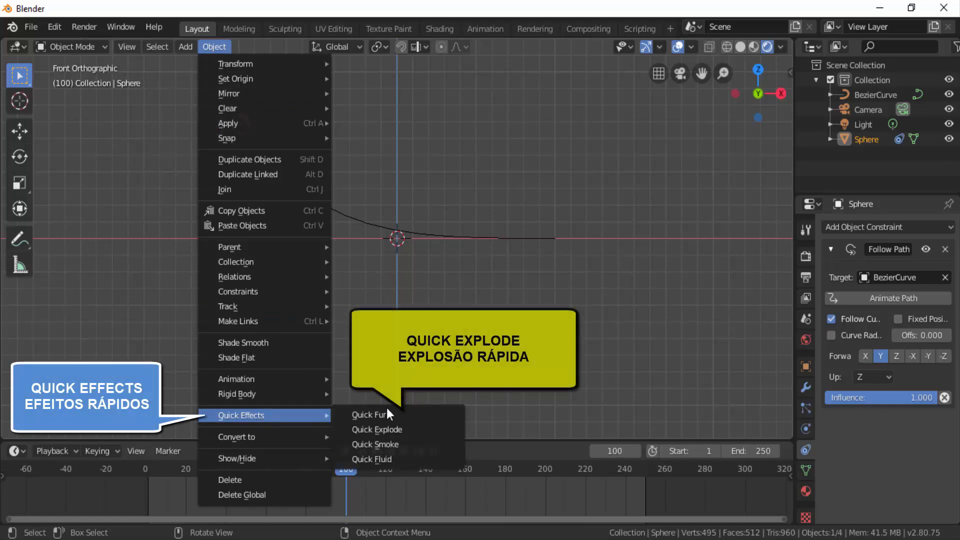
pyautogui.click(392, 429)
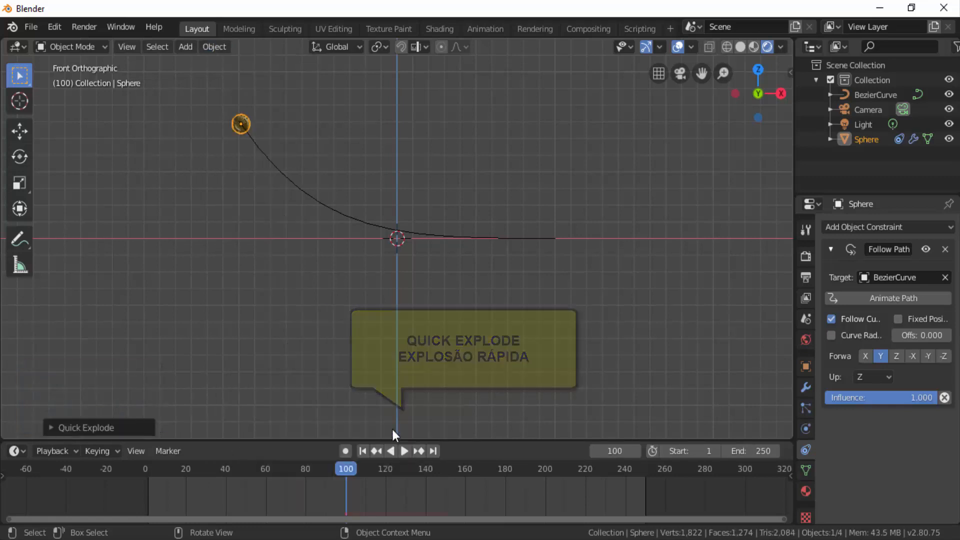
# Step: Play the explosion animation from frame 1 twice, stopping the second run at frame 104 to inspect the fragments
pyautogui.click(364, 451)
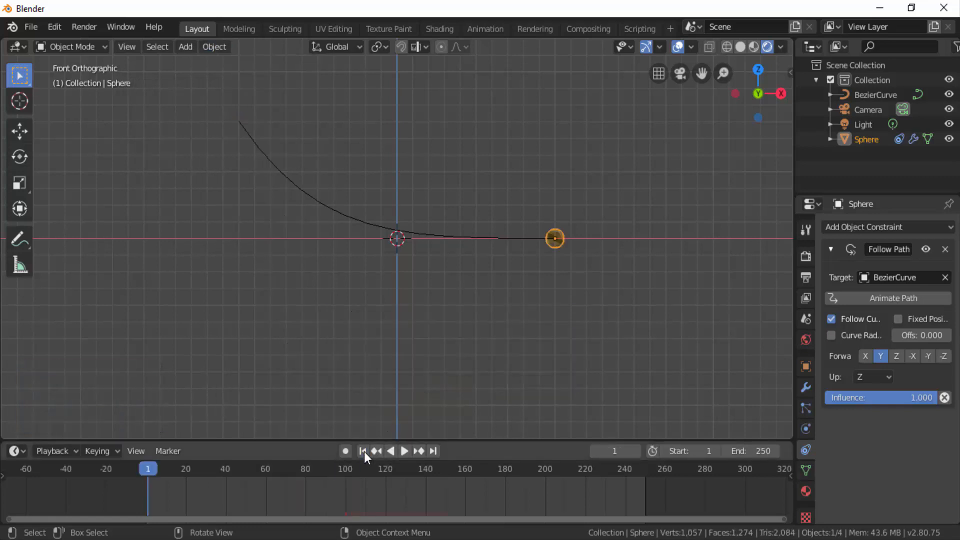
pyautogui.click(405, 452)
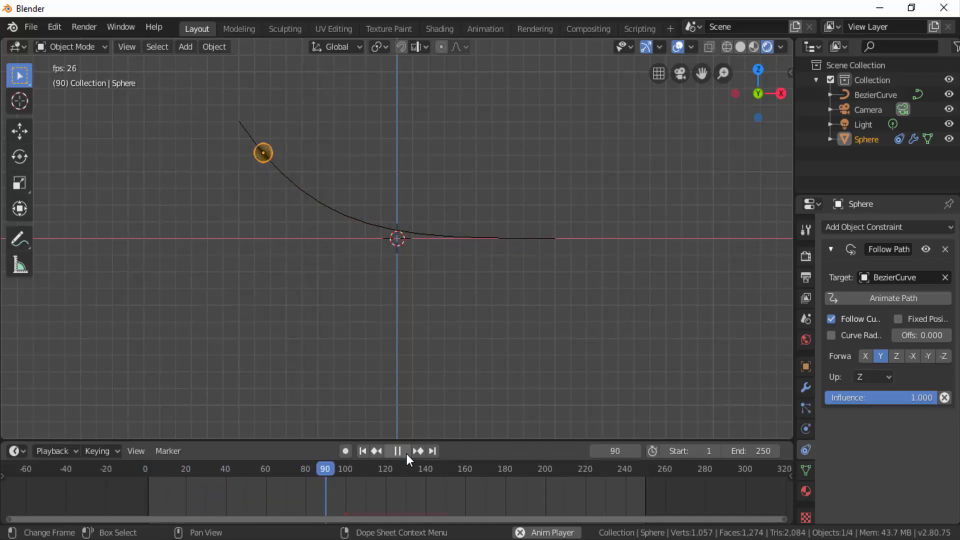
pyautogui.click(406, 452)
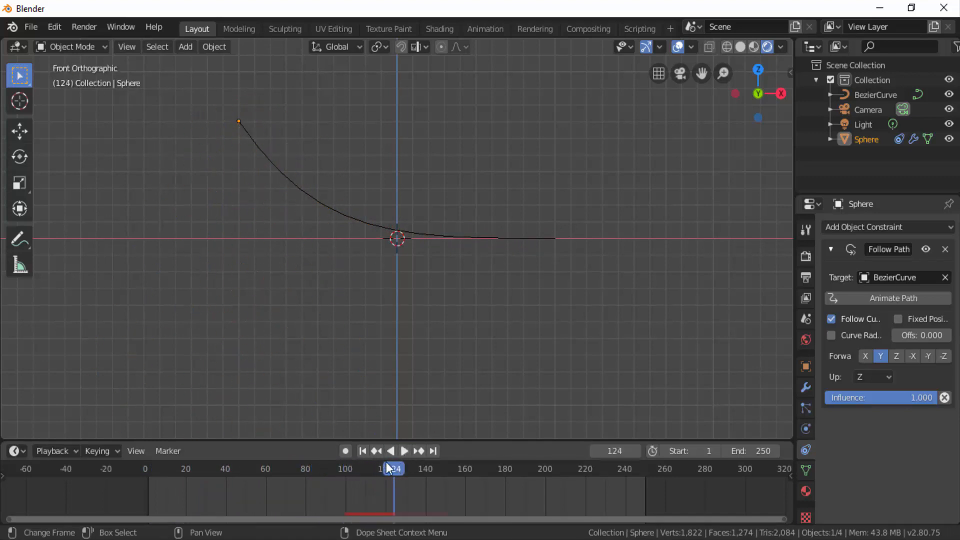
pyautogui.click(362, 451)
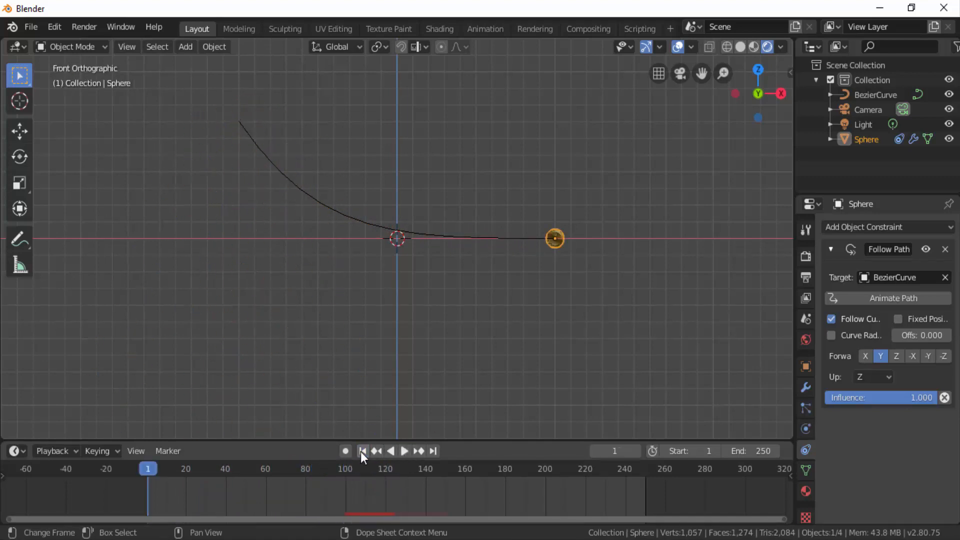
pyautogui.click(405, 452)
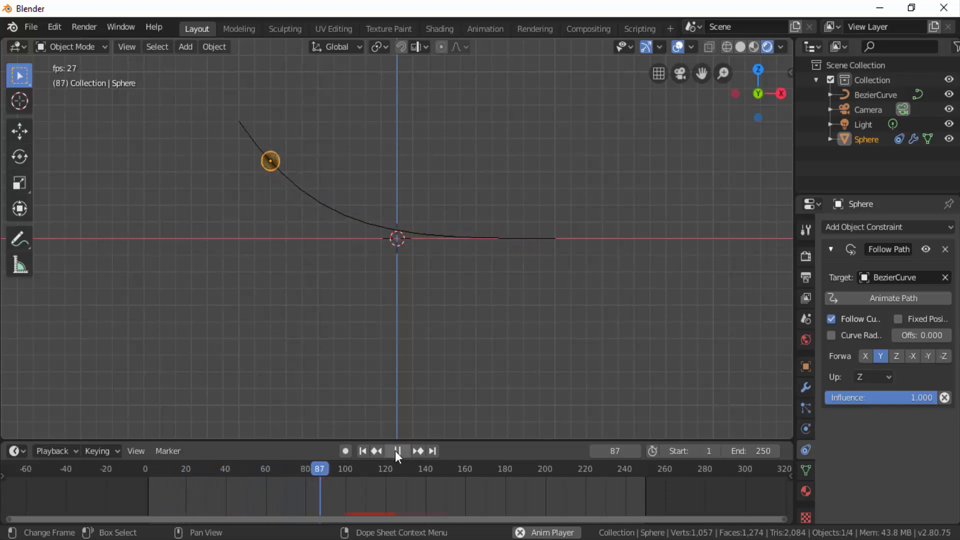
pyautogui.click(395, 452)
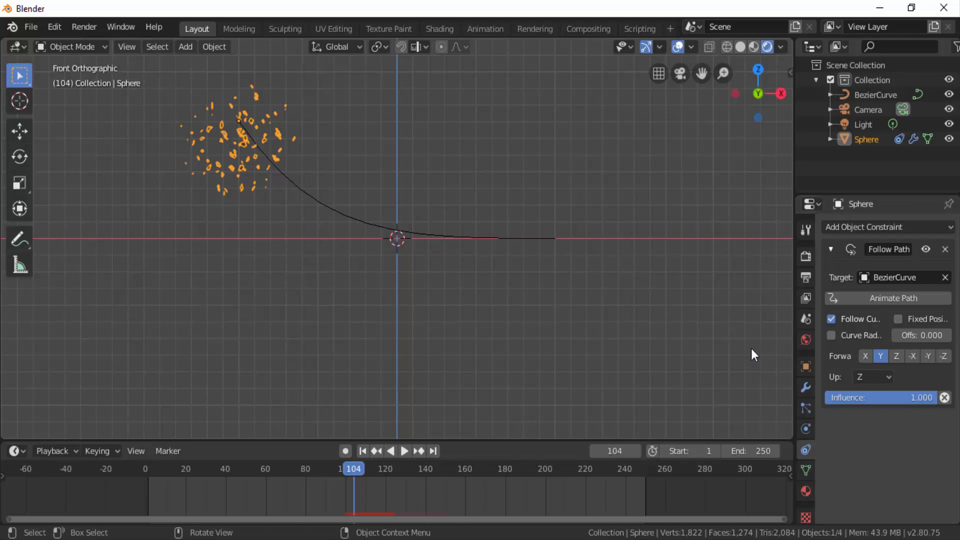
# Step: Set the emission number of the sphere's particle system to 1000
pyautogui.click(804, 407)
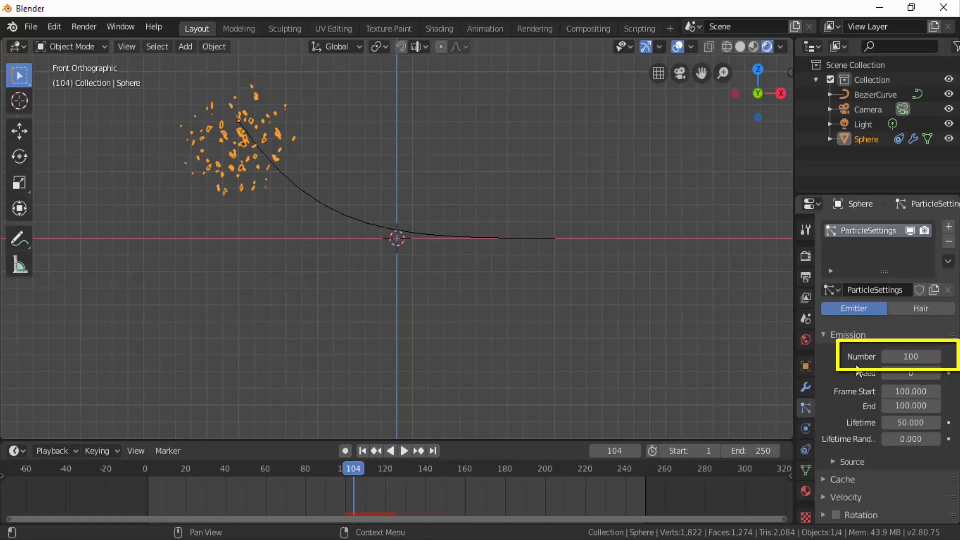
pyautogui.click(907, 357)
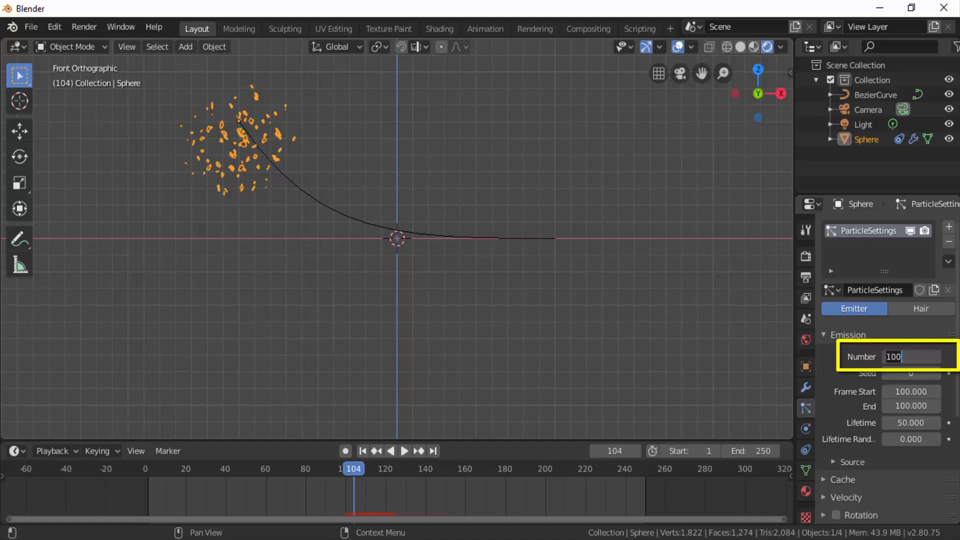
pyautogui.write('1000')
pyautogui.press('Return')
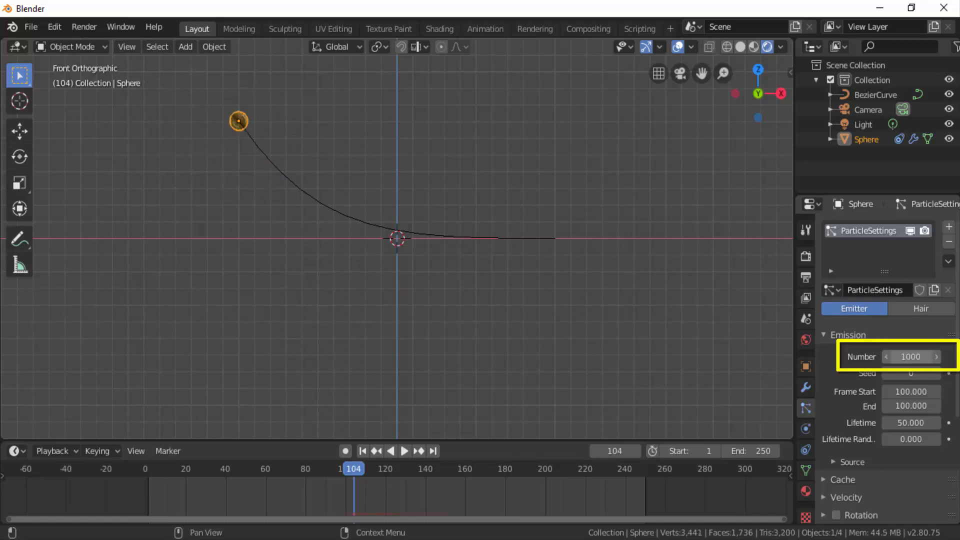
# Step: Replay the animation from frame 1 and stop at frame 110 to inspect the denser explosion
pyautogui.click(363, 452)
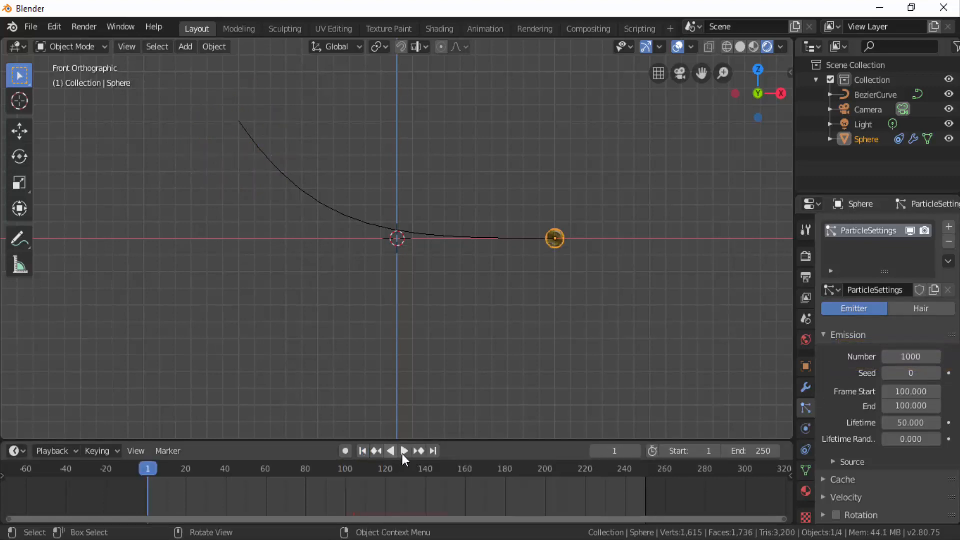
pyautogui.click(404, 451)
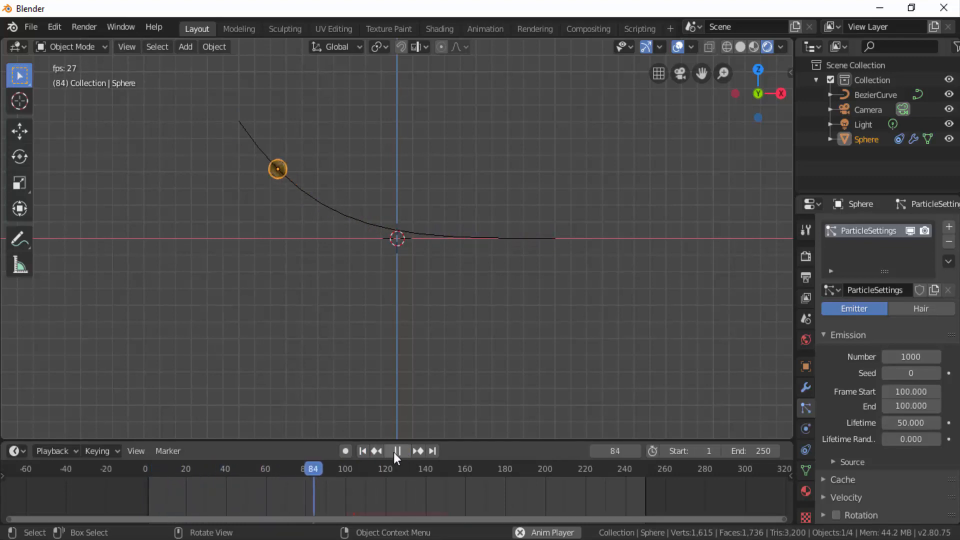
pyautogui.click(394, 452)
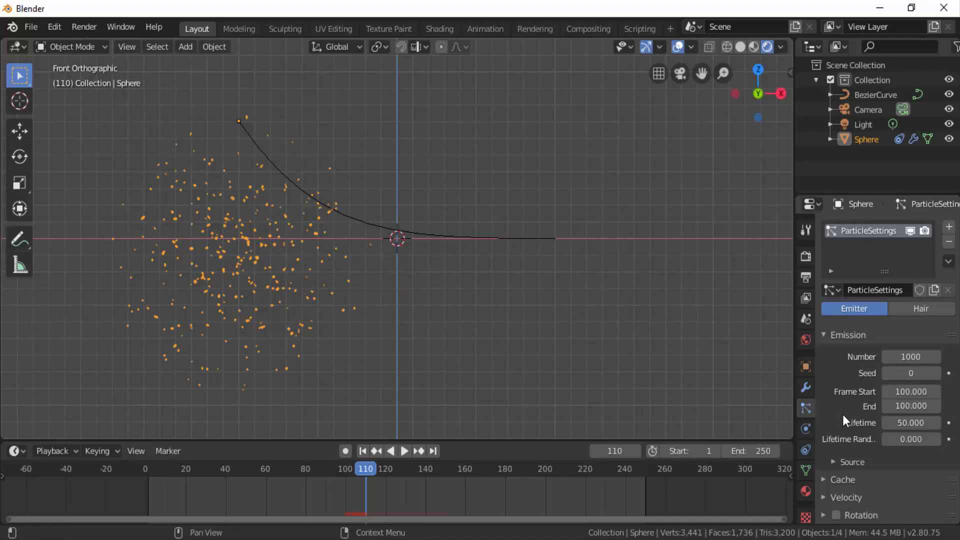
# Step: Set the gravity field weight of the sphere's particle system to 0
pyautogui.scroll(-6, 839, 409)
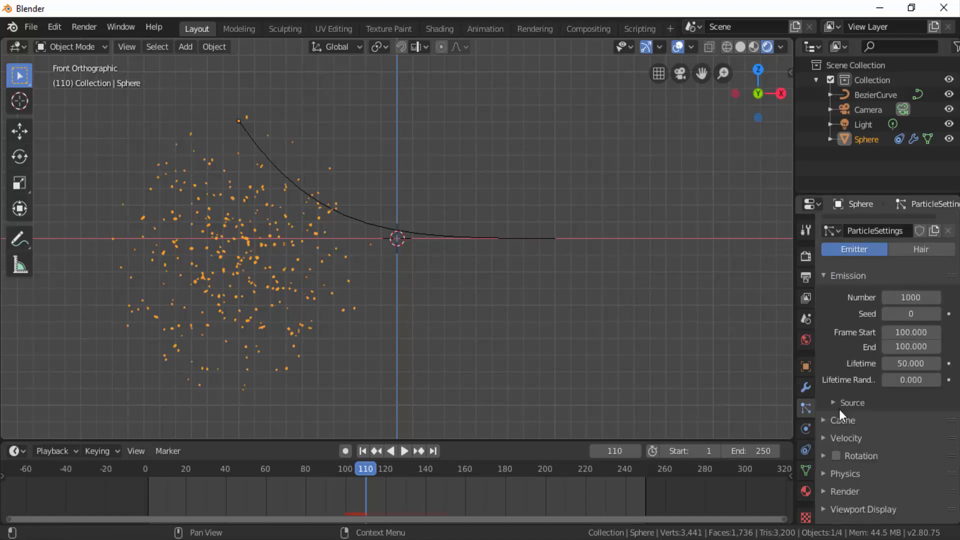
pyautogui.scroll(-1, 839, 409)
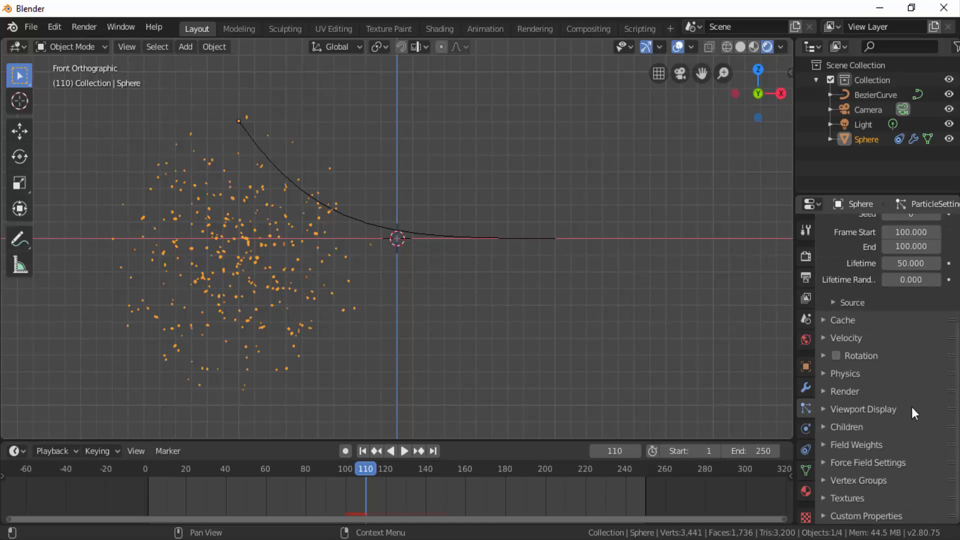
pyautogui.click(823, 445)
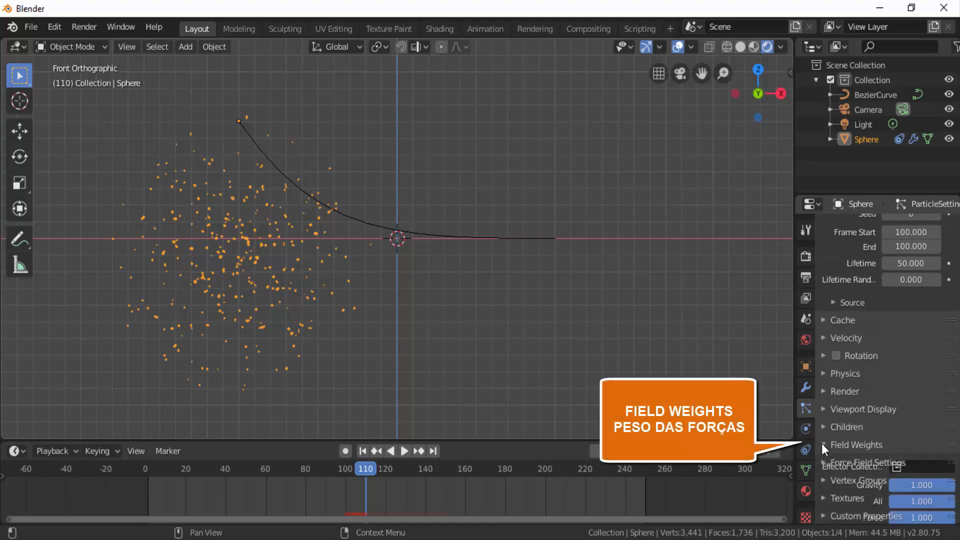
pyautogui.scroll(-3, 827, 479)
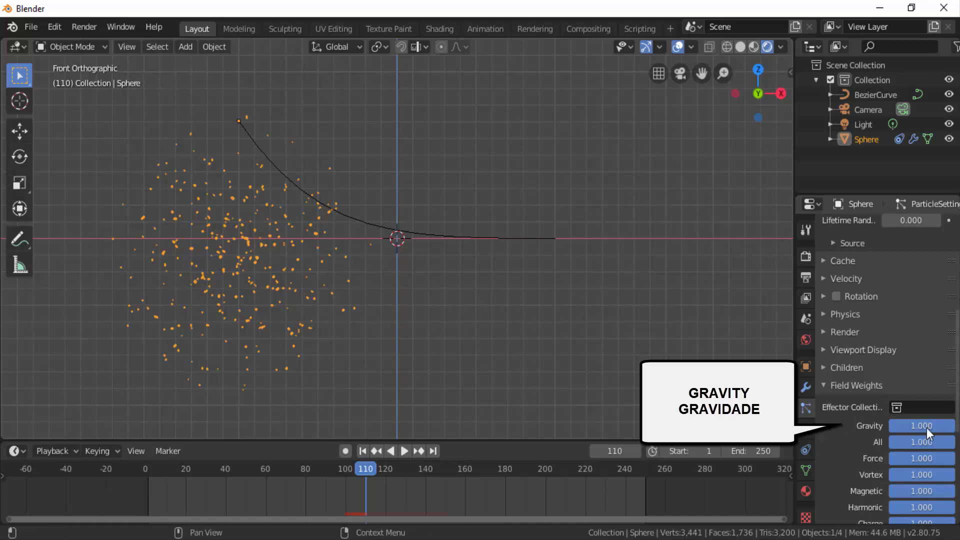
pyautogui.moveTo(931, 428); pyautogui.dragTo(872, 428)
# Step: Replay the animation from frame 1 and stop at frame 112 to inspect how the fragments spread without gravity
pyautogui.click(364, 452)
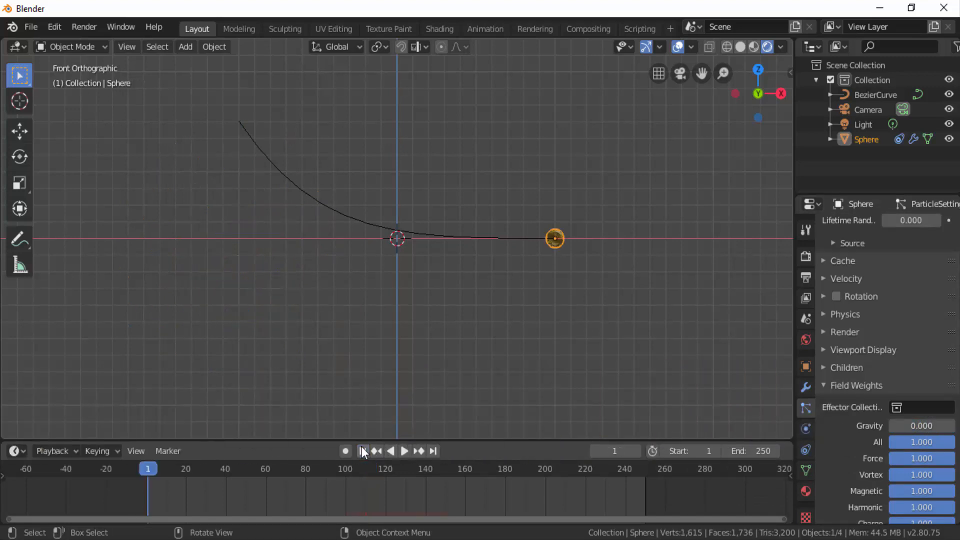
pyautogui.click(403, 453)
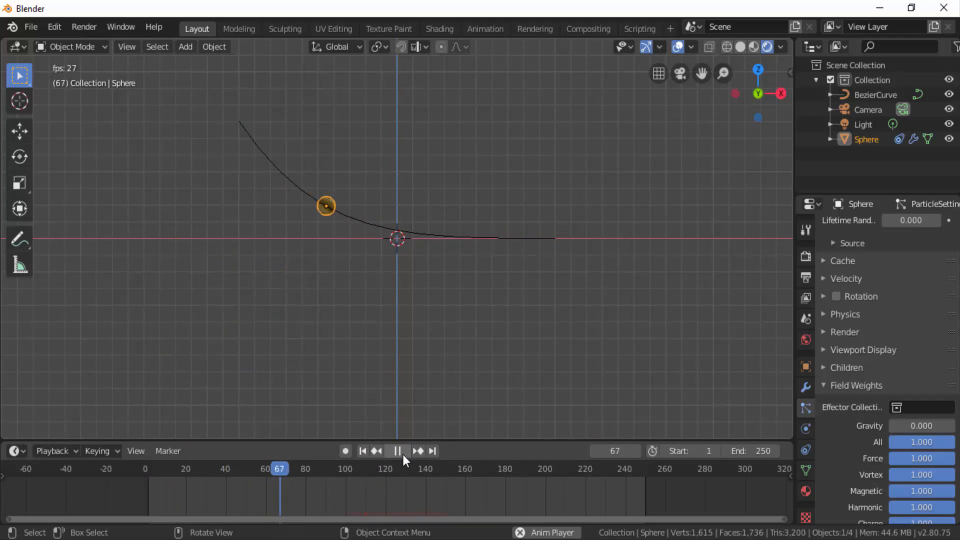
pyautogui.click(403, 455)
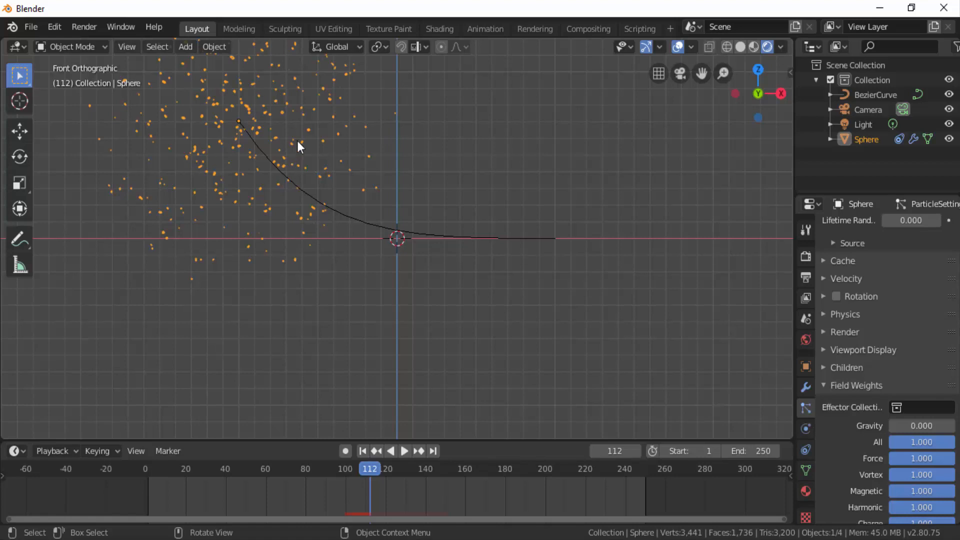
pyautogui.scroll(-2, 296, 145)
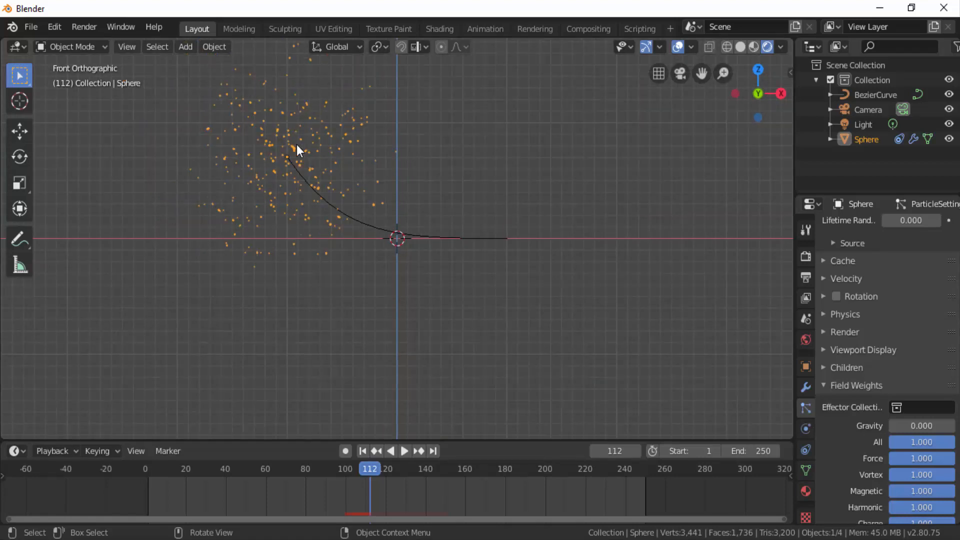
# Step: Set the normal velocity of the sphere's particles to 0.2 m/s
pyautogui.click(823, 278)
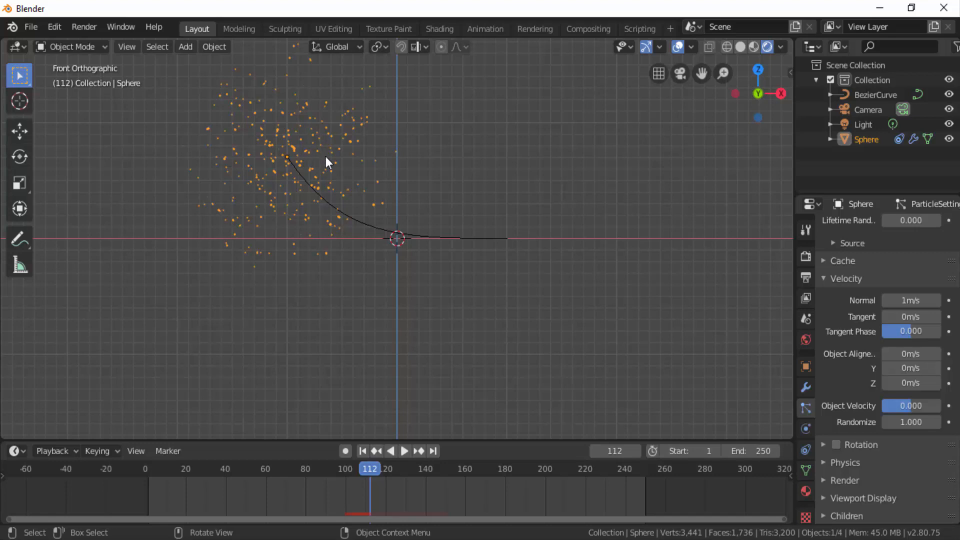
pyautogui.scroll(10, 850, 368)
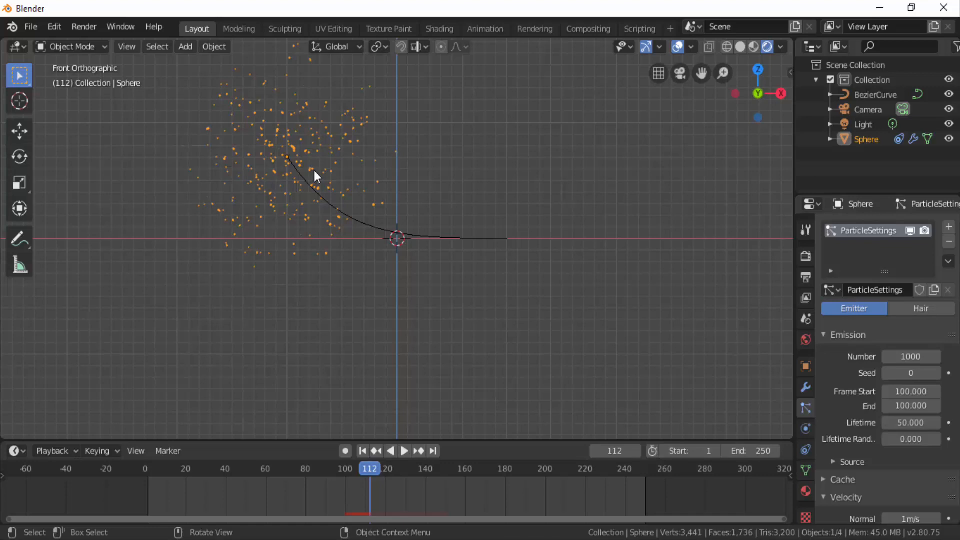
pyautogui.scroll(-10, 826, 417)
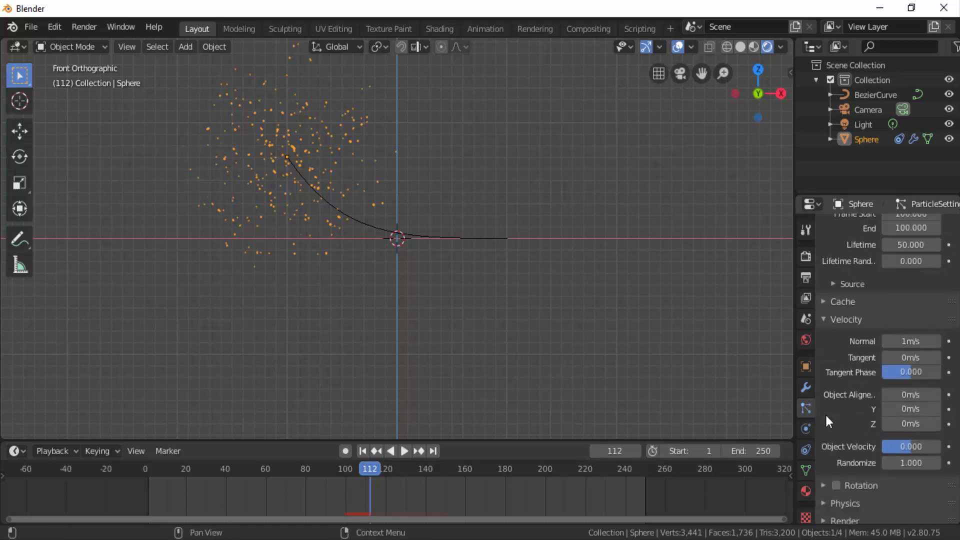
pyautogui.scroll(-3, 826, 415)
pyautogui.scroll(2, 826, 415)
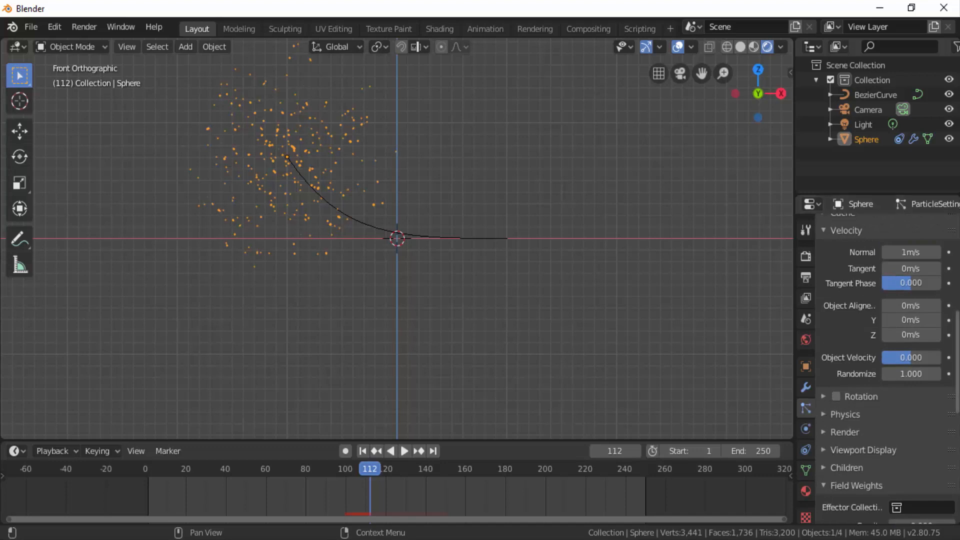
pyautogui.moveTo(923, 245); pyautogui.dragTo(900, 245)
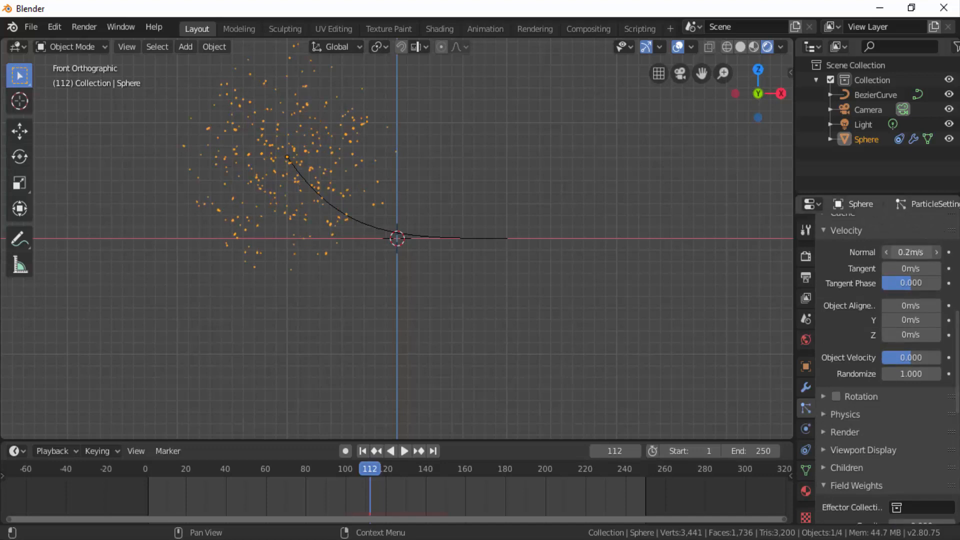
# Step: Replay the animation from frame 1 with the reduced particle velocity and stop at frame 127 to inspect the whole fragment cloud
pyautogui.click(364, 451)
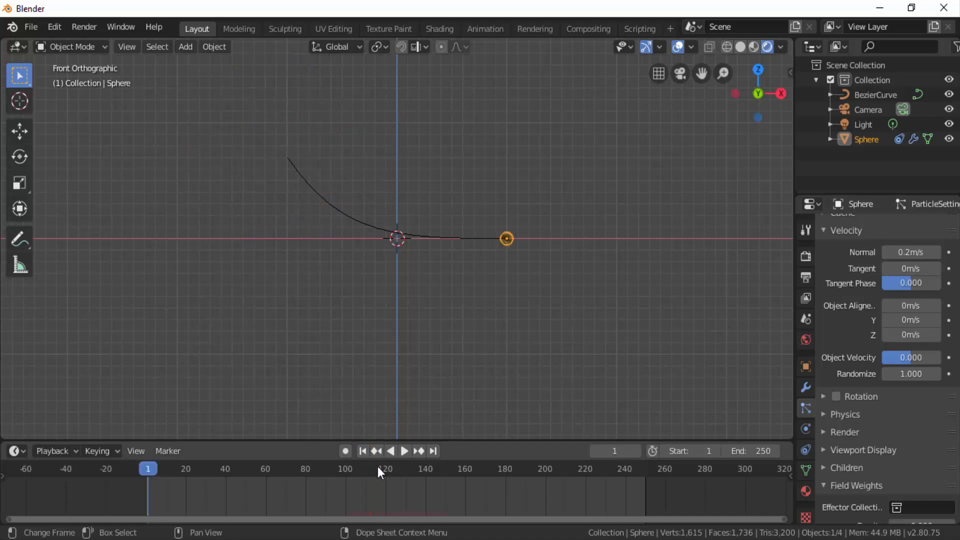
pyautogui.click(404, 451)
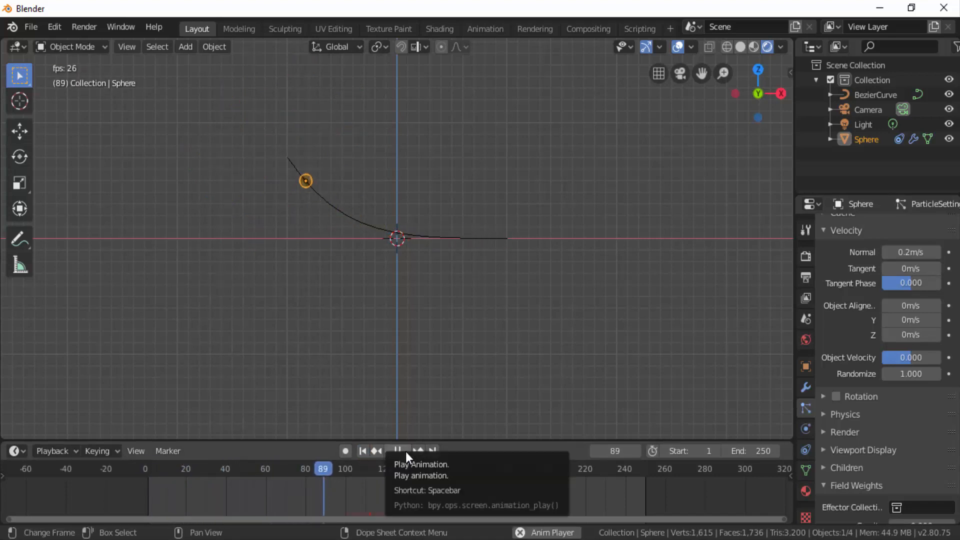
pyautogui.click(406, 451)
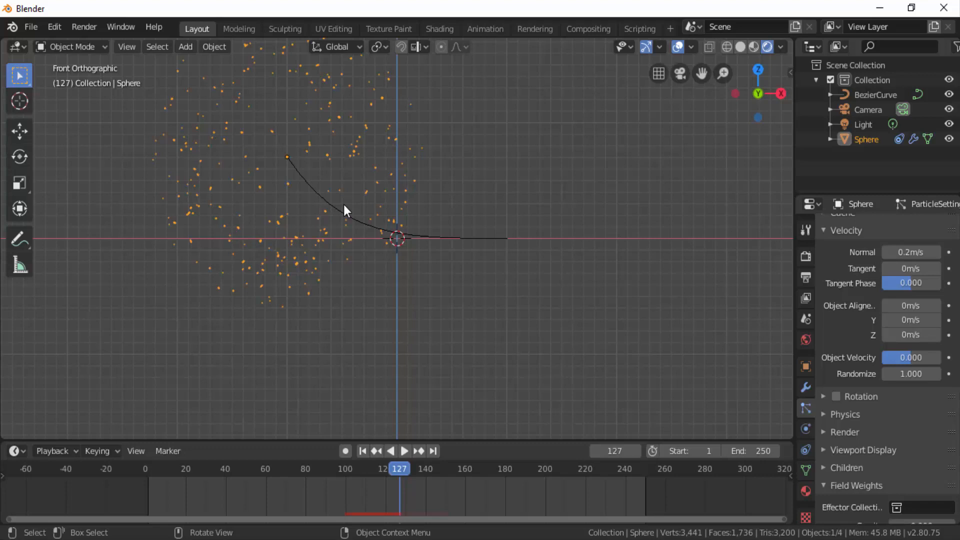
pyautogui.click(377, 451)
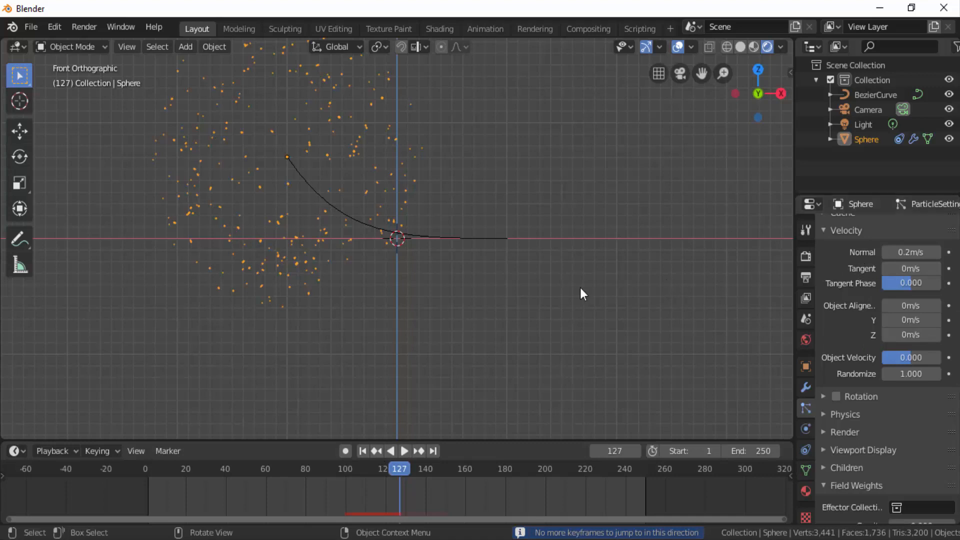
pyautogui.scroll(-2, 581, 289)
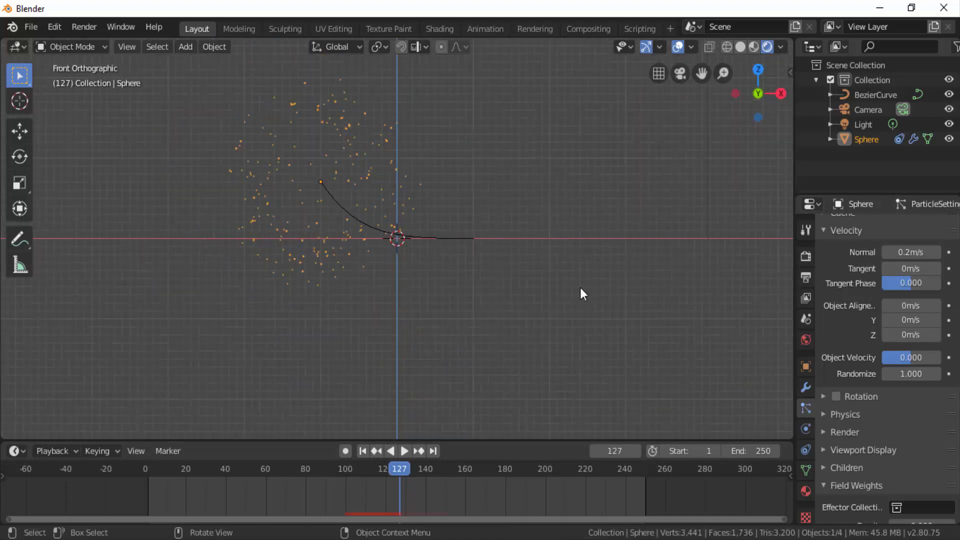
pyautogui.scroll(-1, 588, 279)
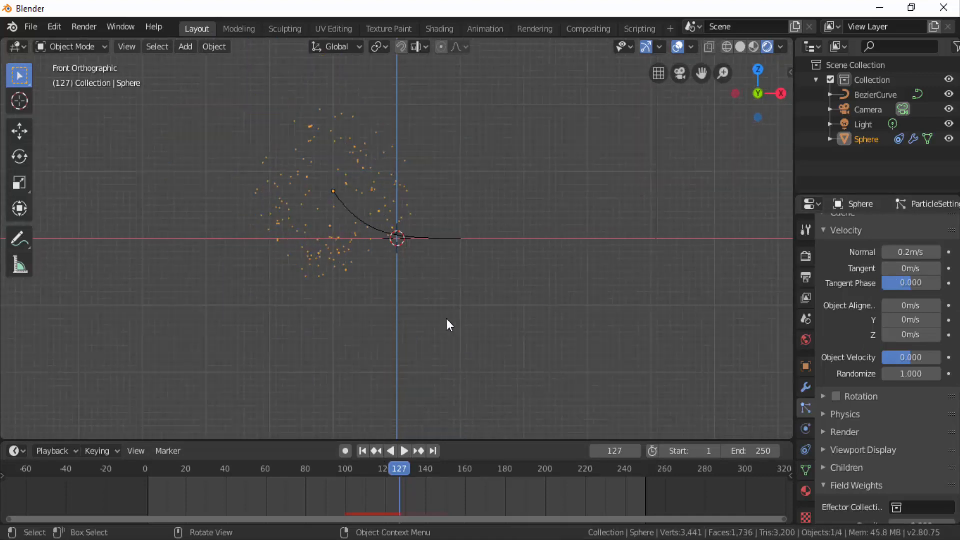